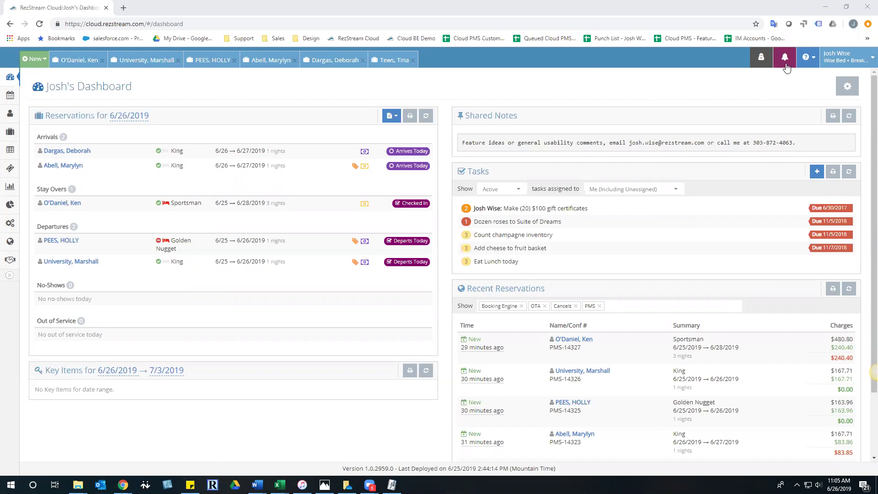
View the Ideas, Suggestions and Feature Requests forum through the help options and close it again
click(812, 59)
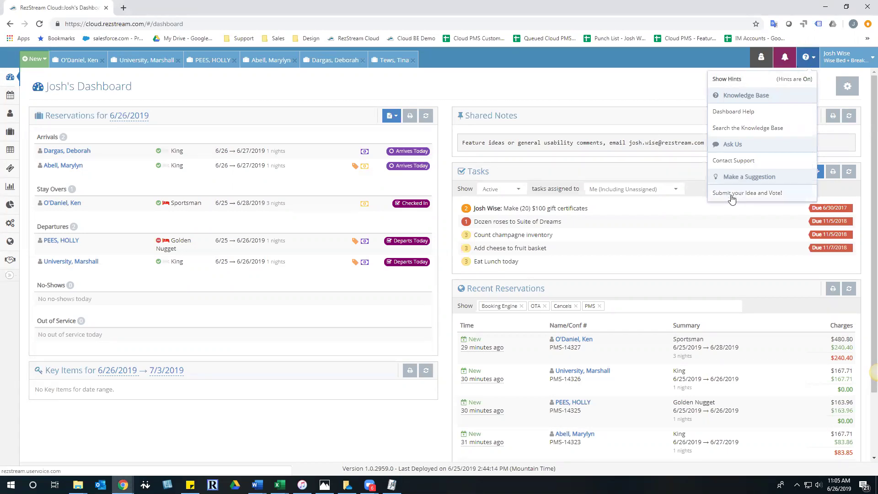
click(763, 194)
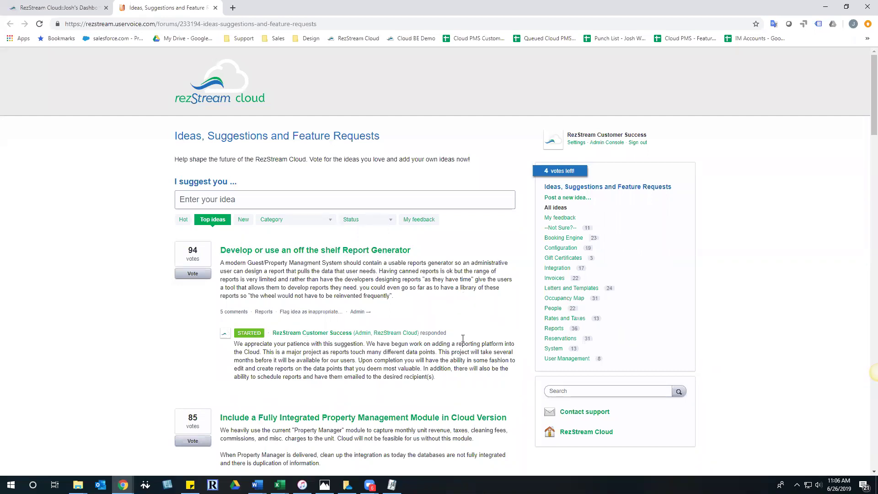
click(215, 8)
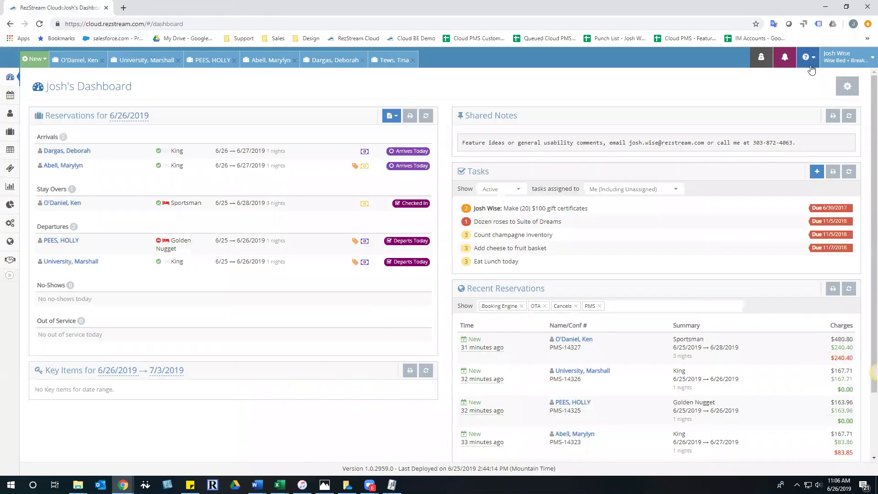
Look through the new features, cloud updates and usability webinars in News & Updates and return to the dashboard
click(785, 59)
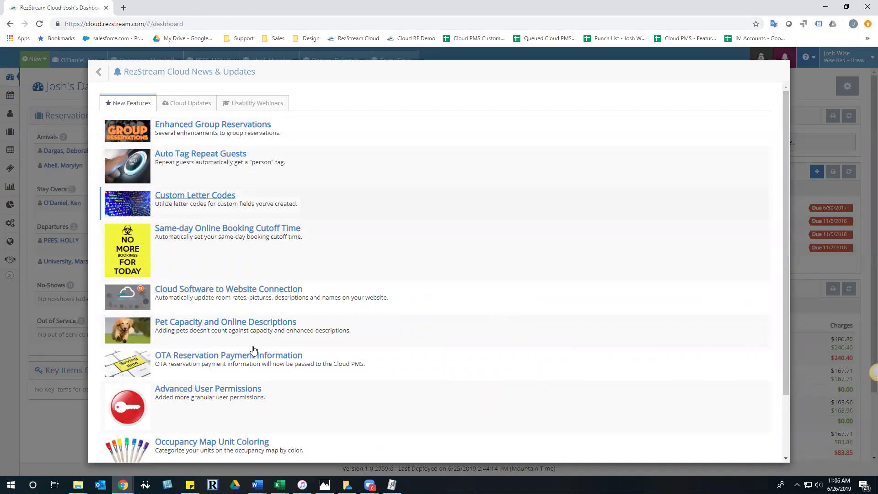
click(196, 107)
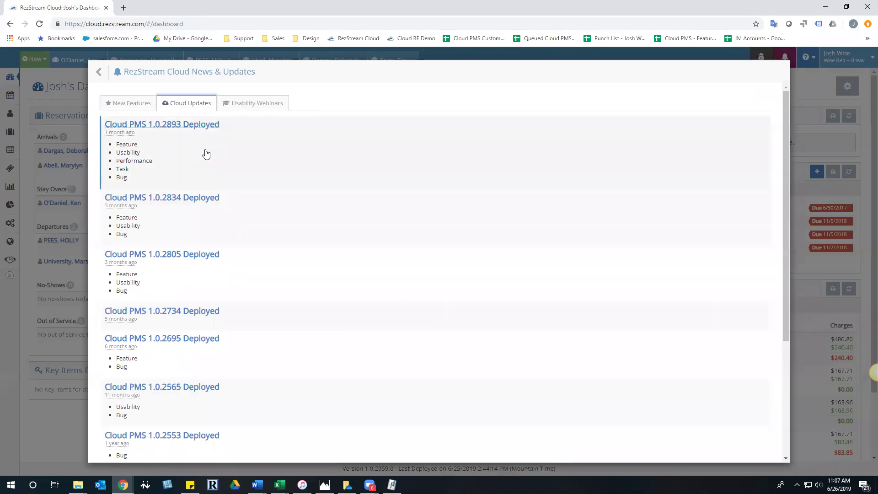
click(271, 106)
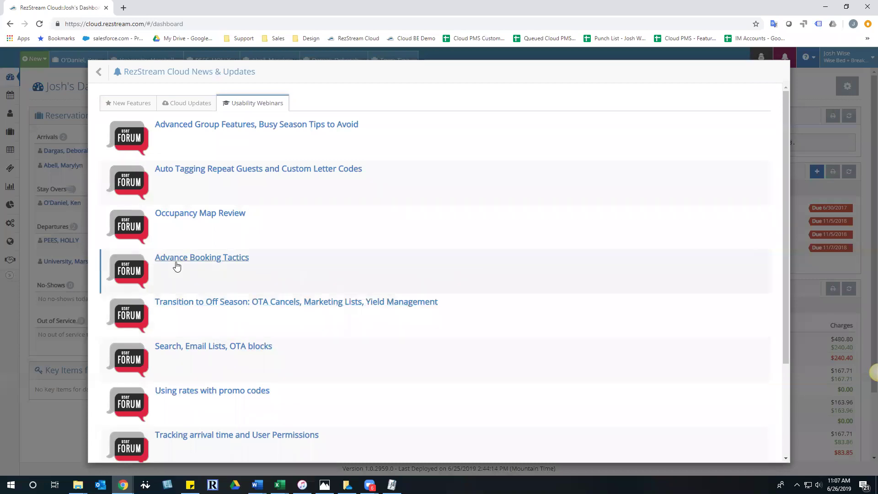
mouse_move(125, 78)
click(157, 73)
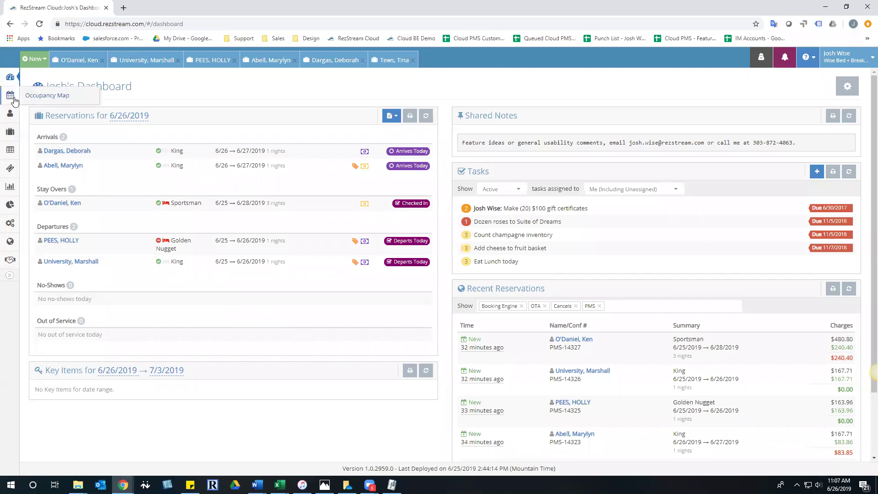
Quote a three-night stay in the Aquarium unit from 6/30/2019 to 7/3/2019 on the occupancy map and dismiss it
click(11, 96)
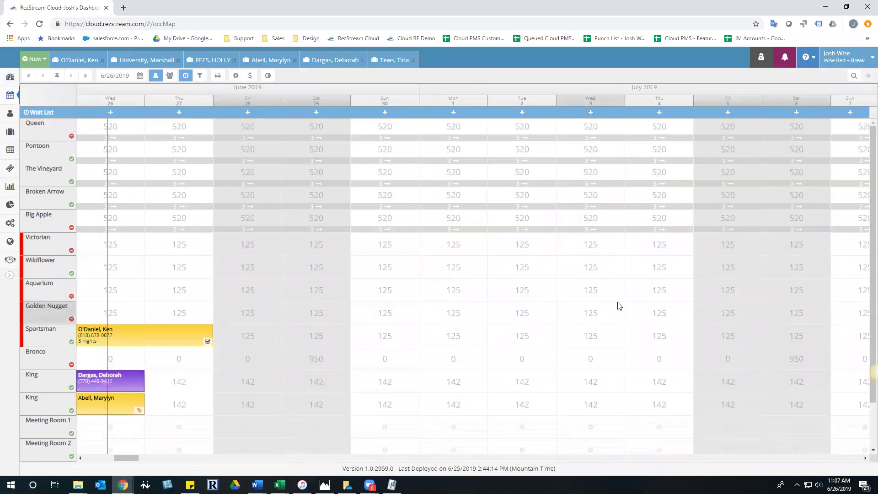
drag(402, 296, 514, 292)
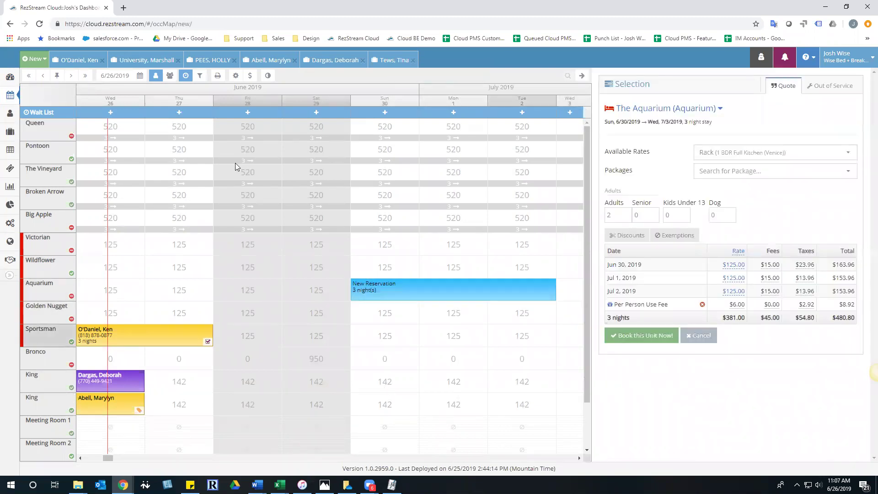
click(581, 76)
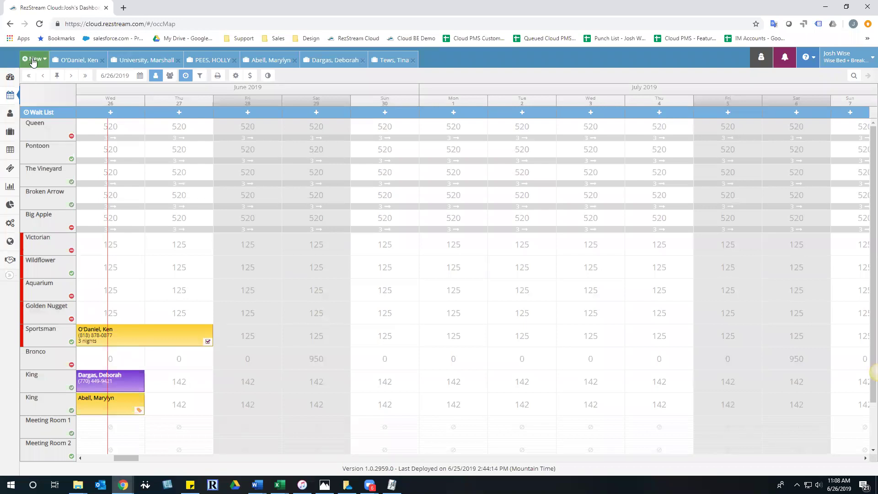
Look over the Reservations list with its search cleared and the Invoices list, returning to the dashboard
click(10, 132)
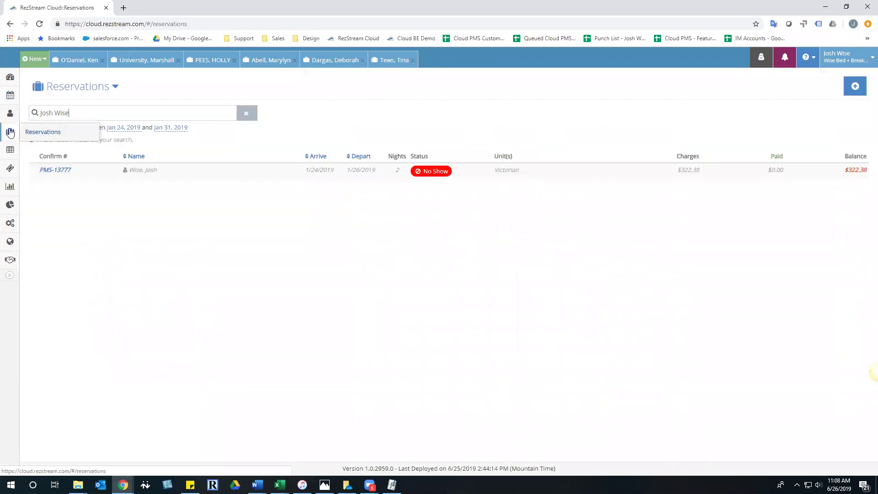
click(247, 114)
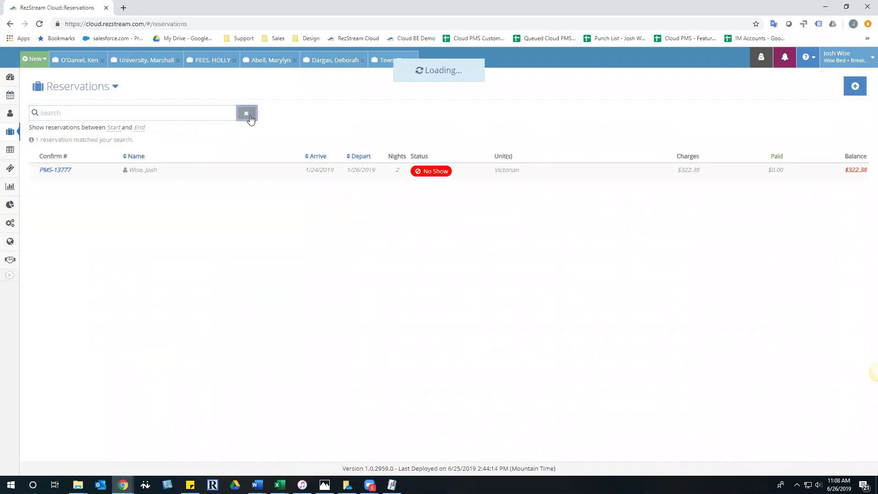
click(11, 151)
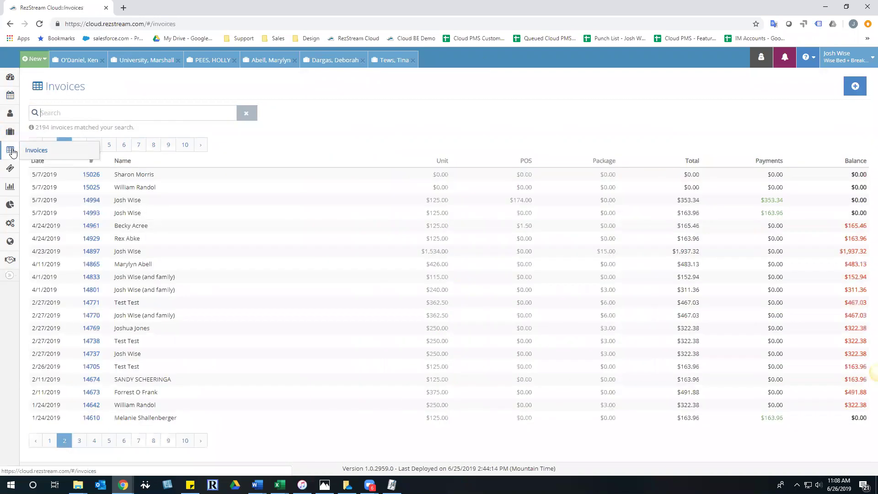
click(10, 77)
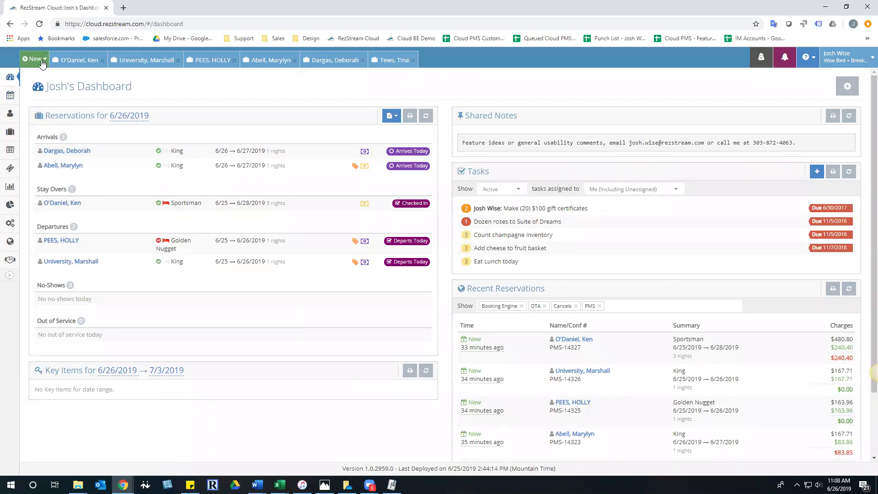
Start a new reservation with stay dates 7/9/2019 to 7/11/2019 and reset the dates
click(42, 63)
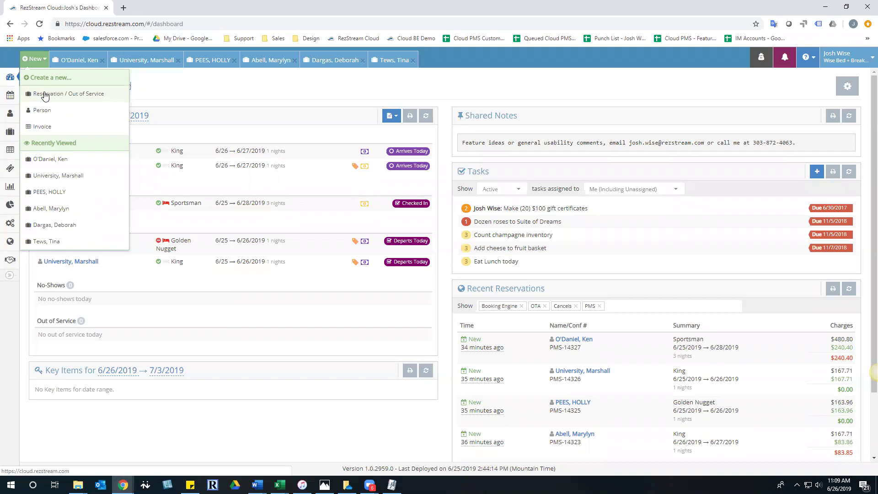
click(44, 94)
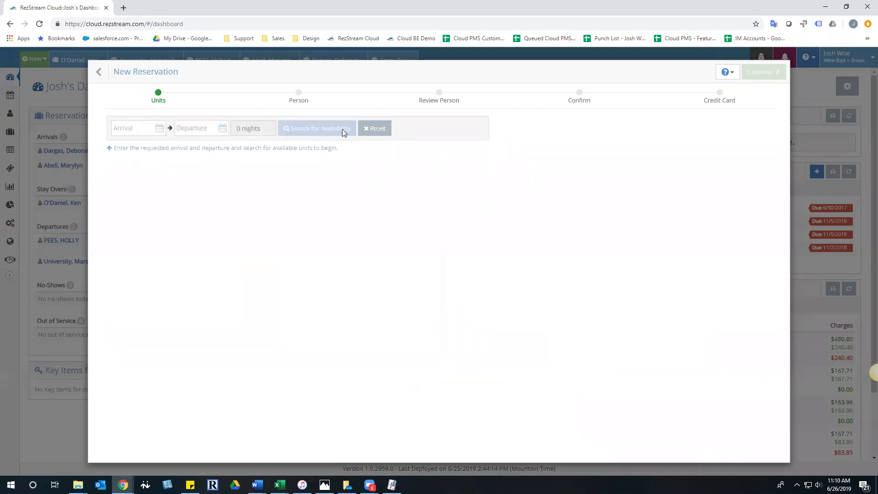
click(159, 129)
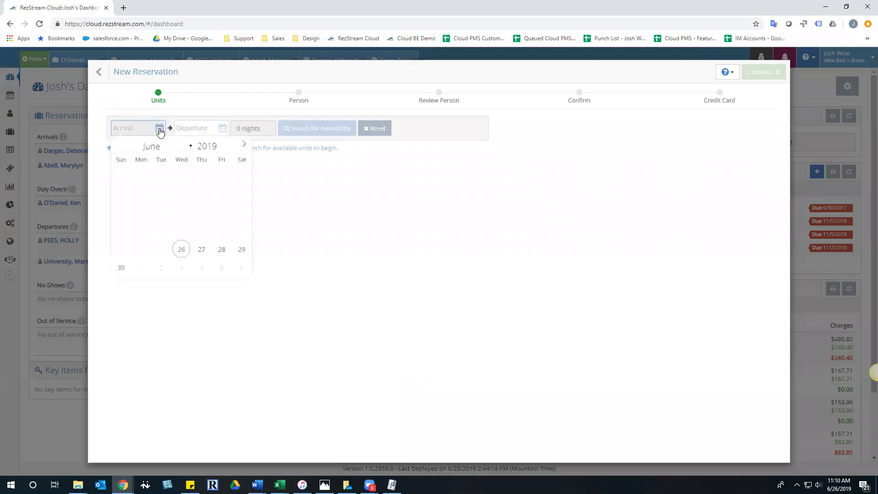
click(244, 145)
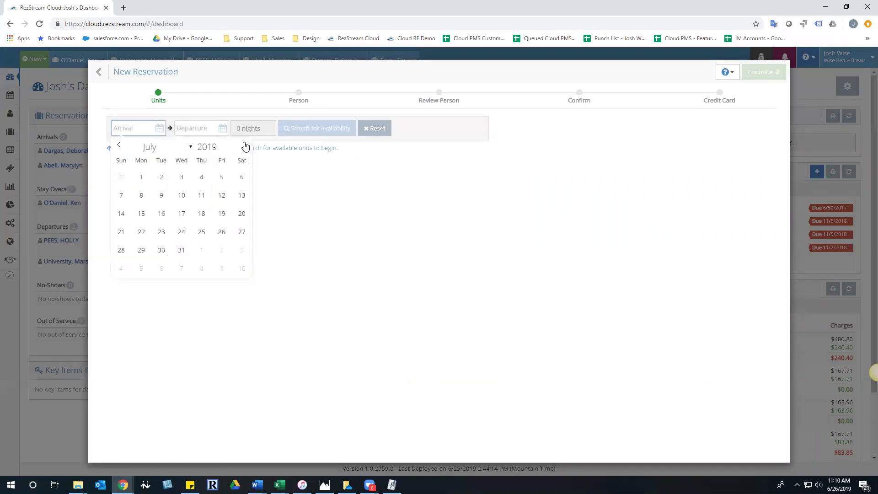
click(122, 147)
click(244, 146)
click(245, 146)
click(156, 130)
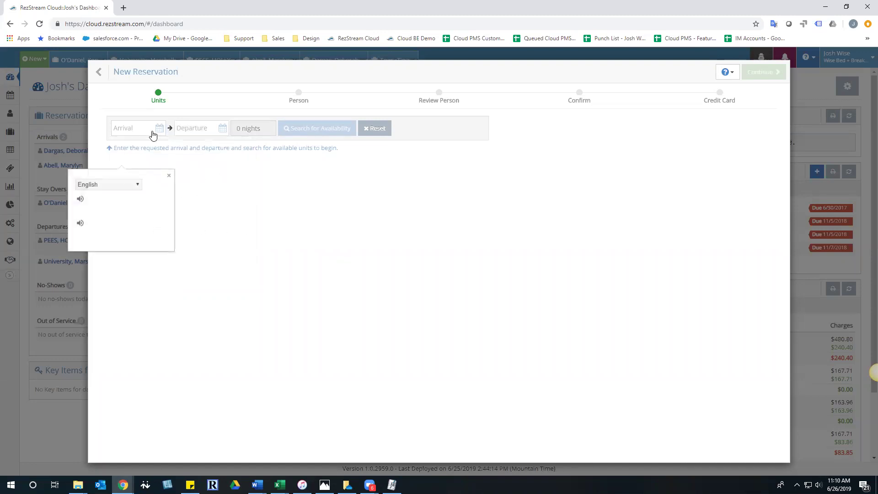
click(244, 146)
click(162, 196)
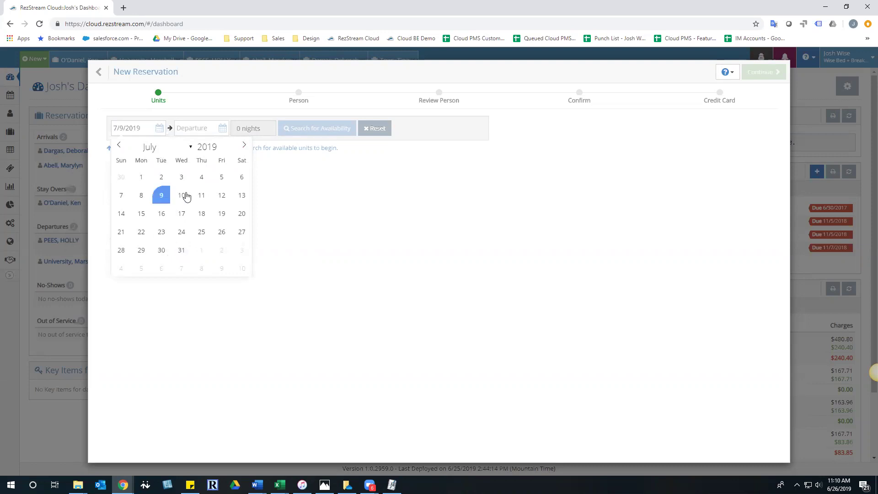
click(202, 196)
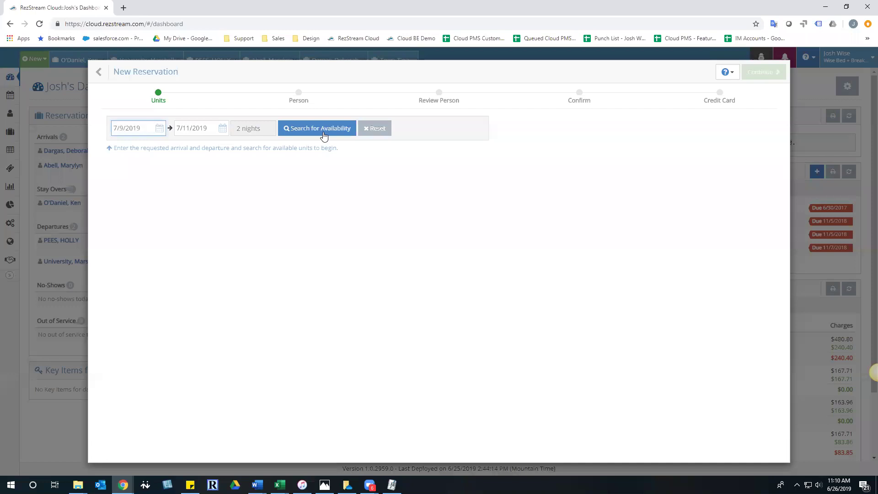
click(371, 128)
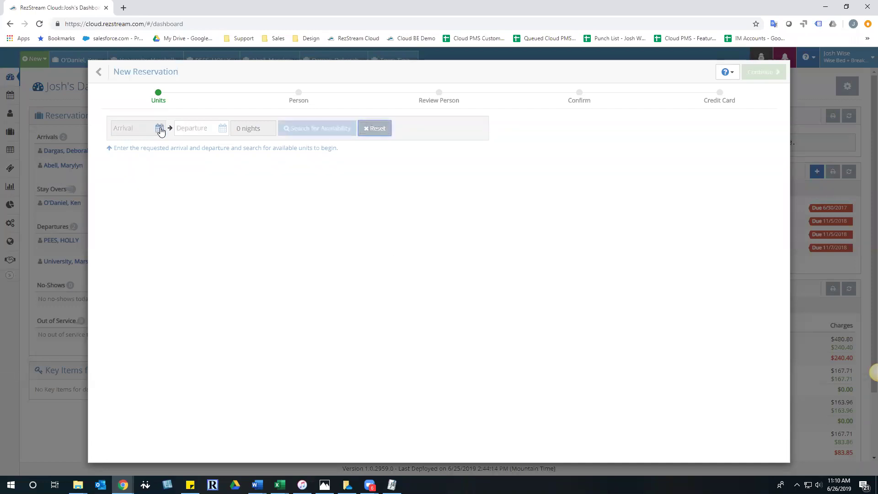
Set the stay from 7/15/2019 to 7/16/2019 and search for available units
click(160, 128)
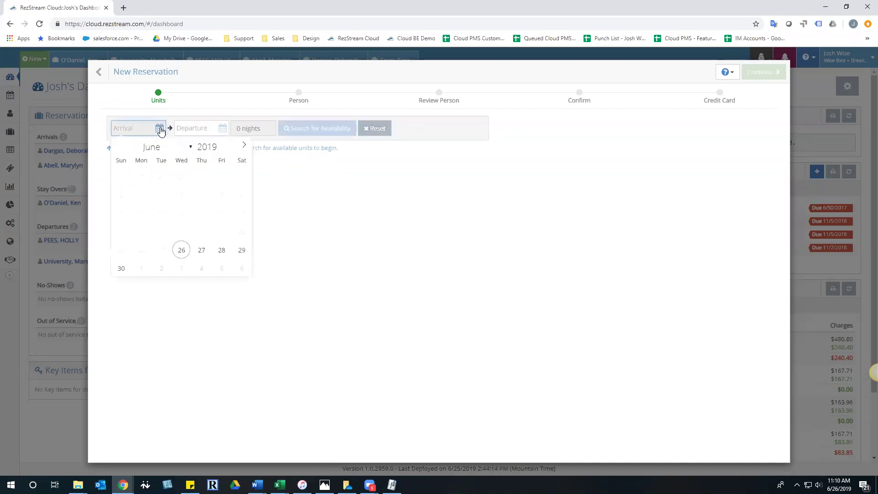
click(244, 145)
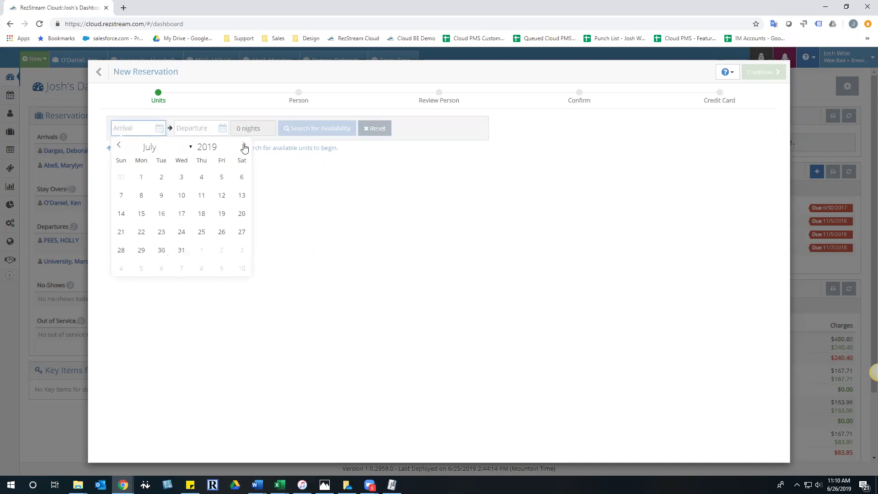
click(143, 214)
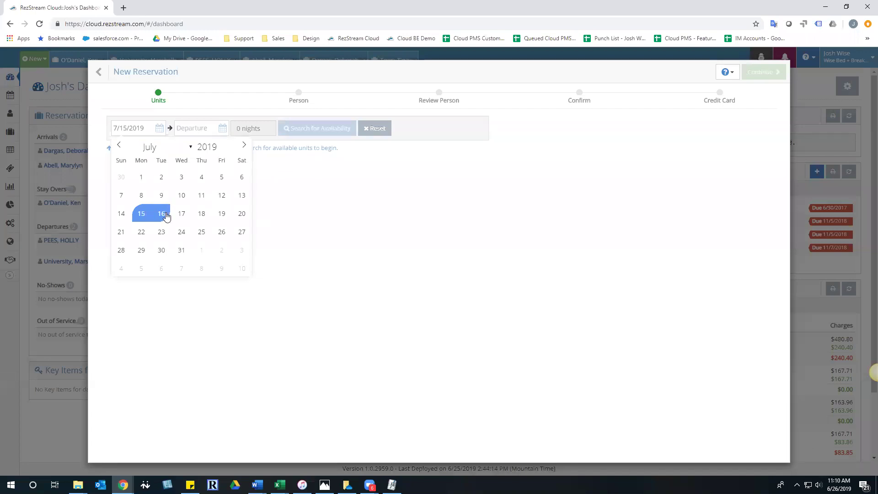
click(166, 215)
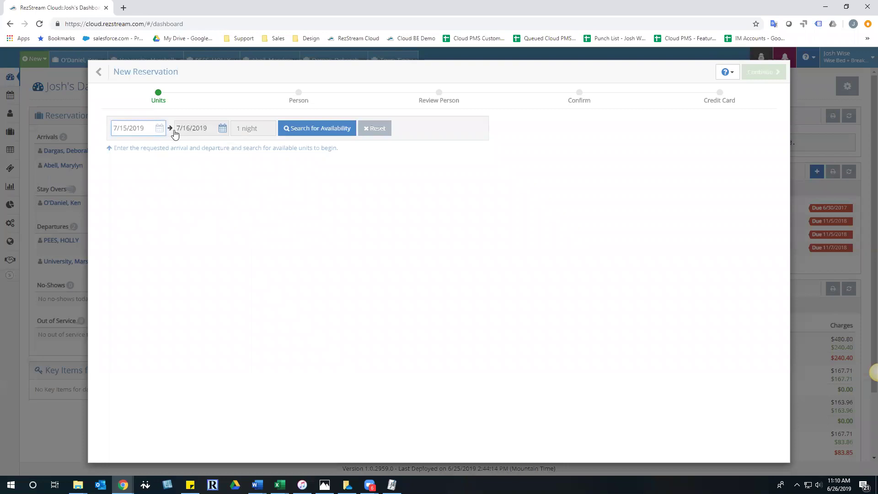
click(336, 129)
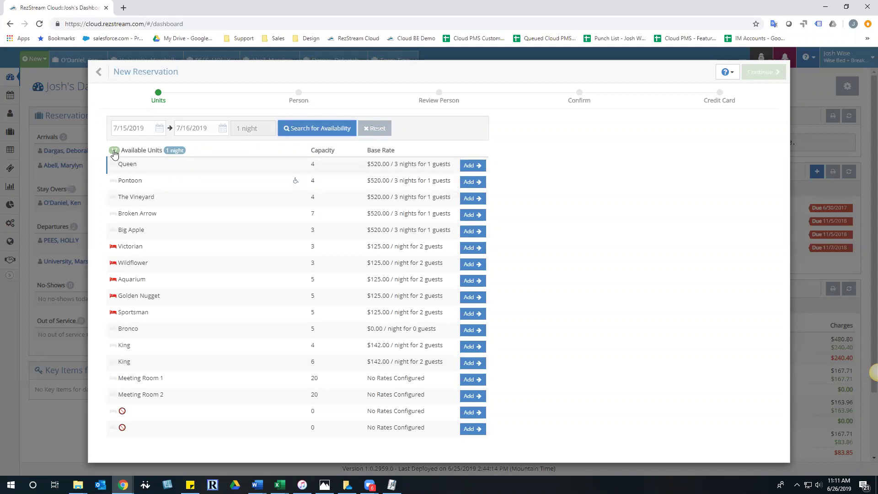
Review the available units, add Aquarium to the selection for its quote and remove it again
drag(137, 197, 153, 171)
drag(156, 361, 234, 188)
click(271, 388)
click(473, 281)
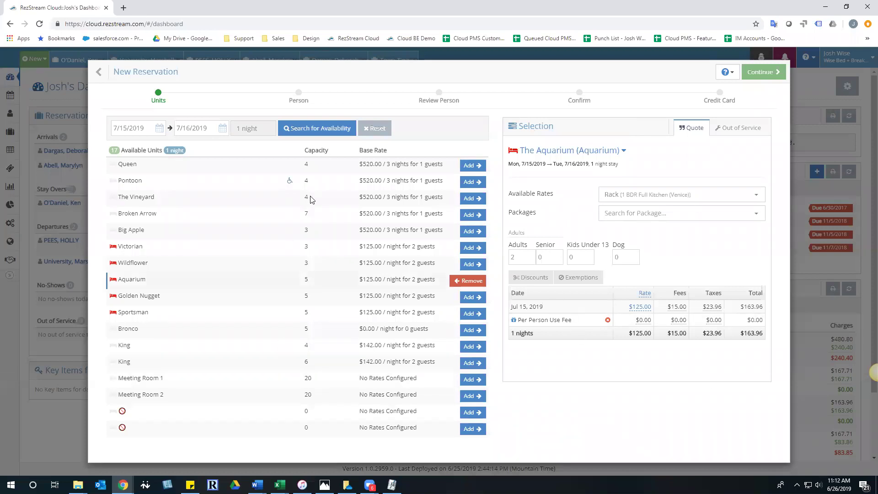
click(471, 281)
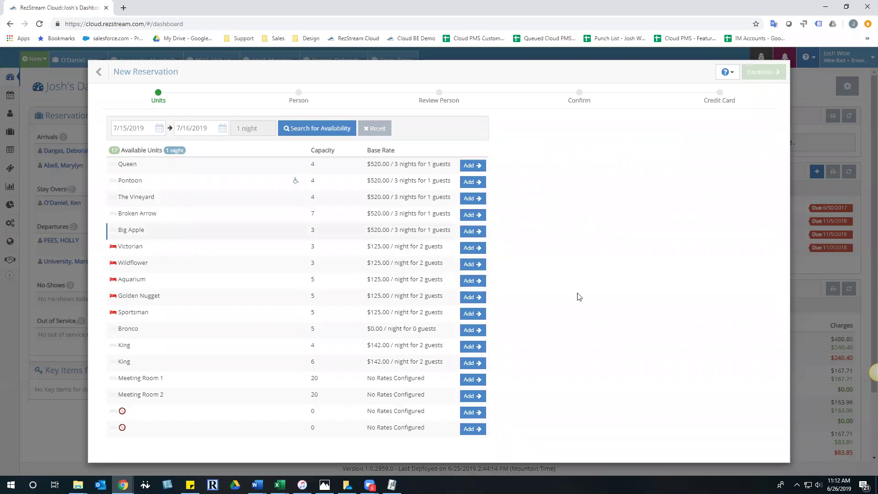
Add Wildflower, Victorian, Aquarium and Golden Nugget to the reservation selection and leave the reservation without booking
click(474, 264)
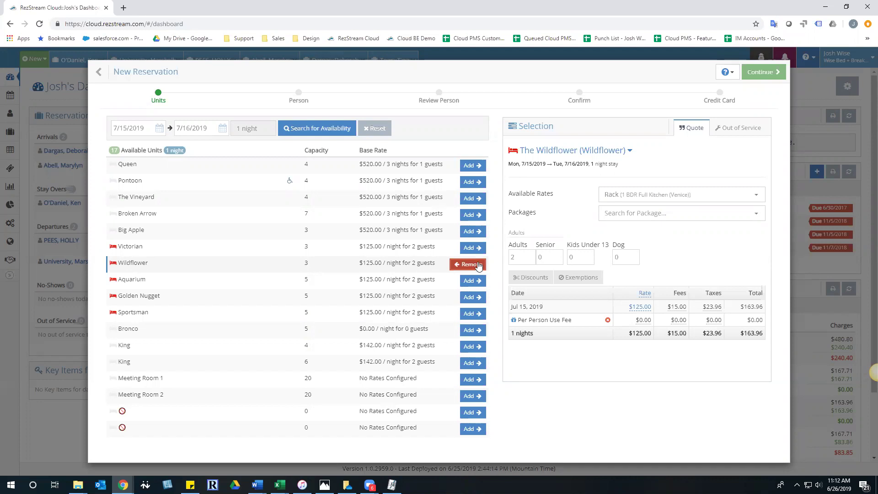
click(473, 247)
click(481, 284)
click(473, 298)
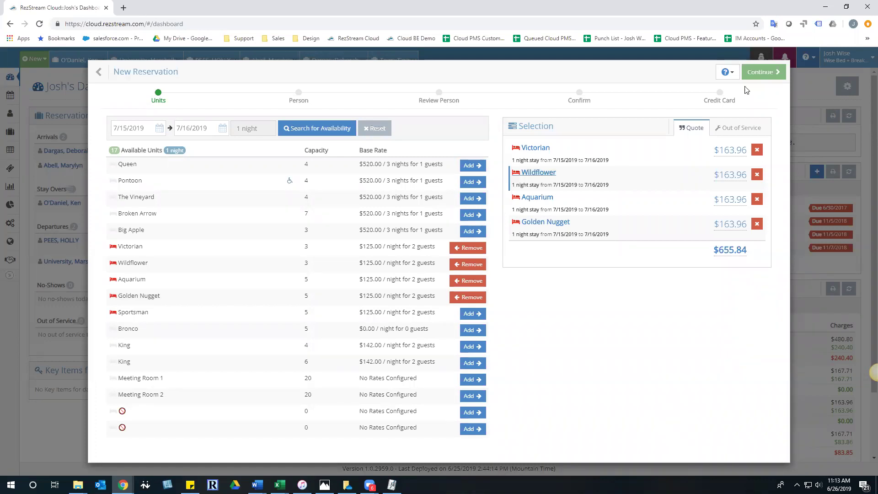
click(143, 72)
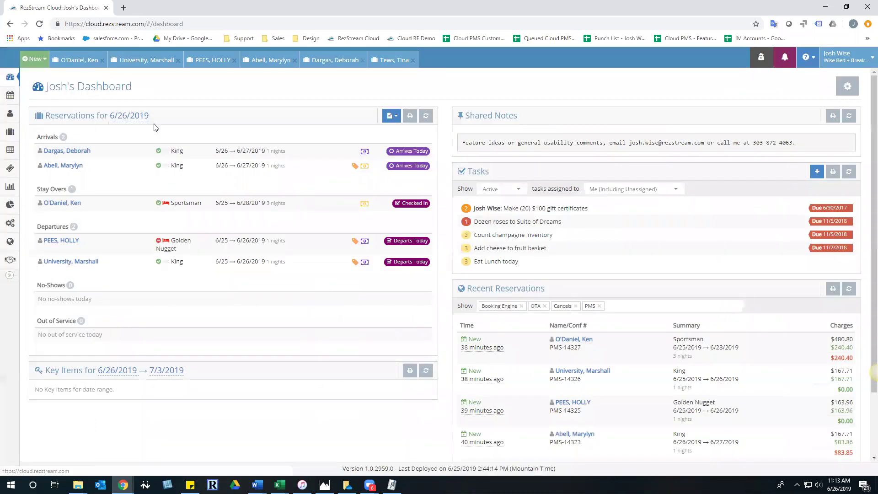
Start a new reservation for 7/15/2019 to 7/16/2019 and search for available units
click(41, 62)
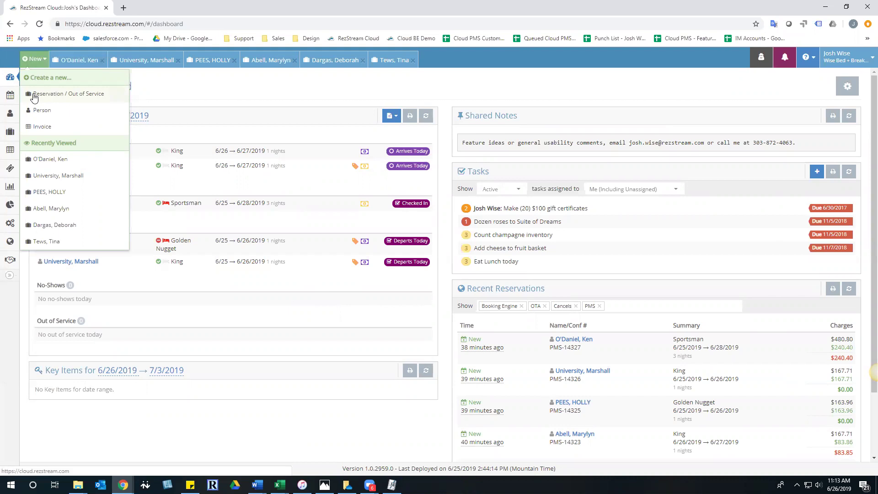
click(75, 97)
click(159, 128)
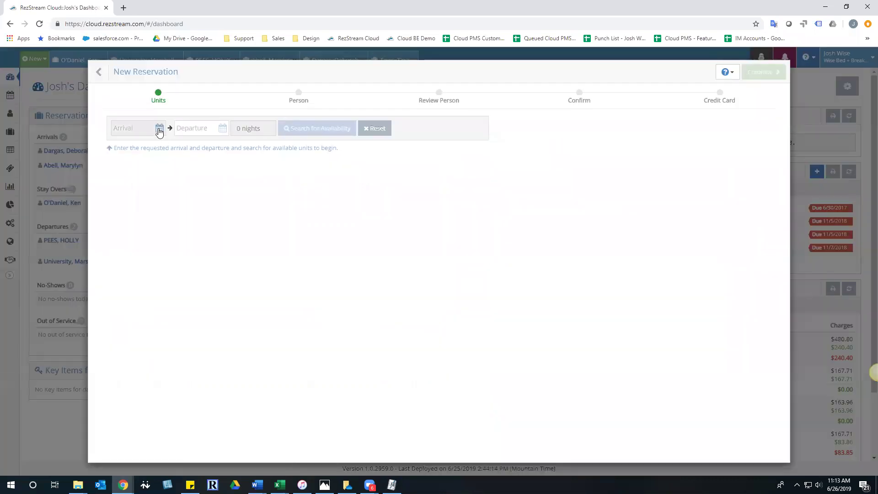
click(244, 145)
click(141, 213)
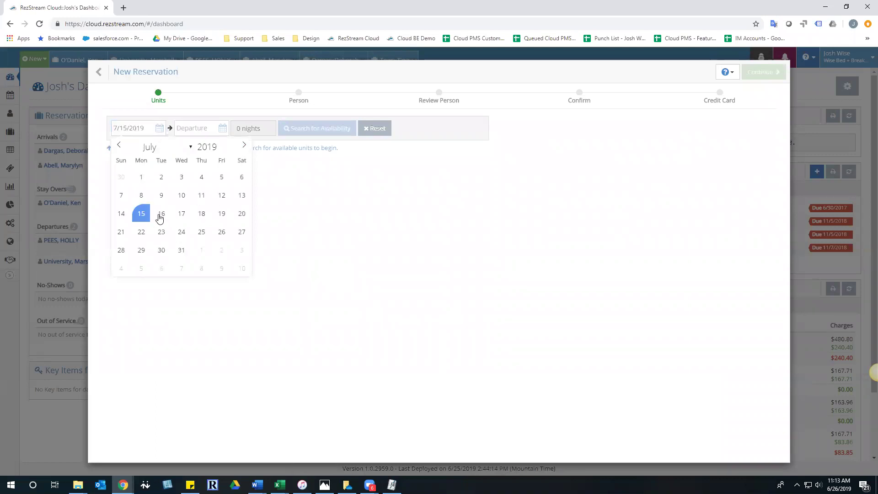
click(161, 213)
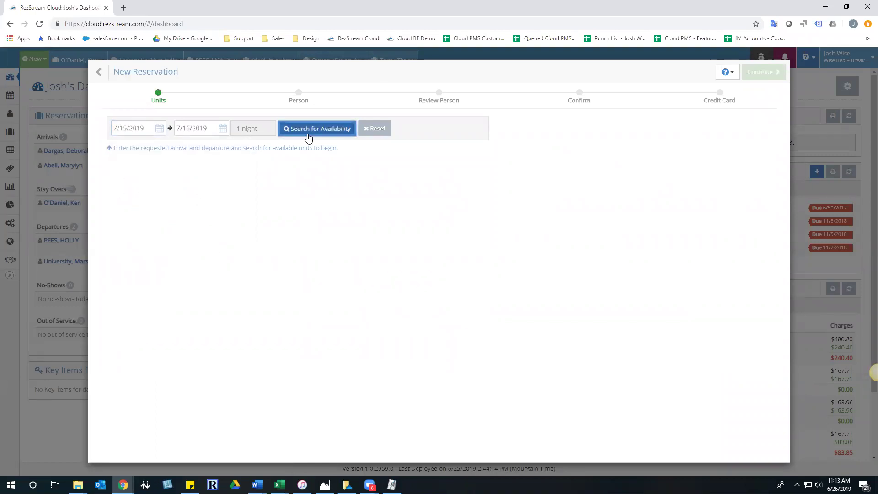
click(308, 134)
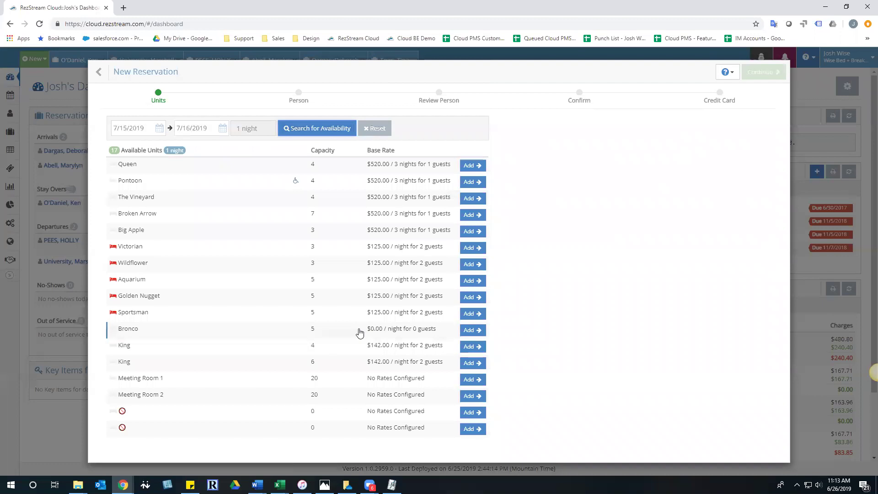
Add Victorian, Wildflower and Aquarium to the selection and show its out-of-service options
click(481, 250)
click(475, 265)
click(472, 282)
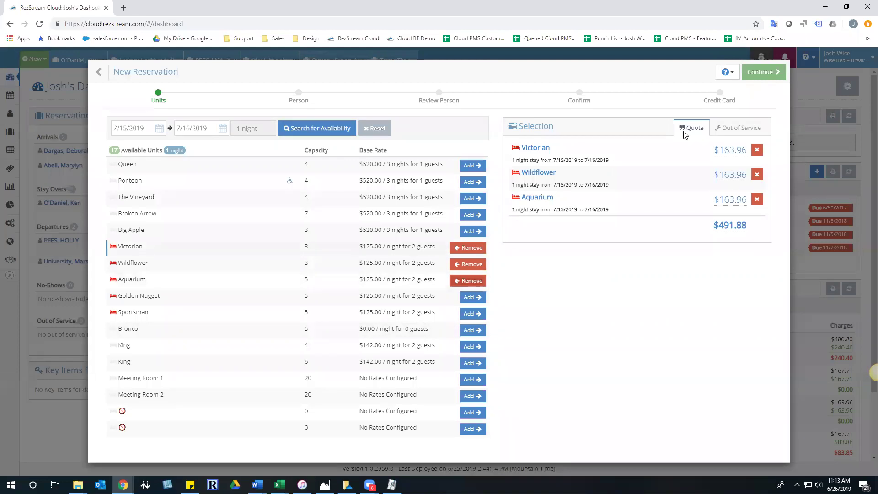
click(739, 130)
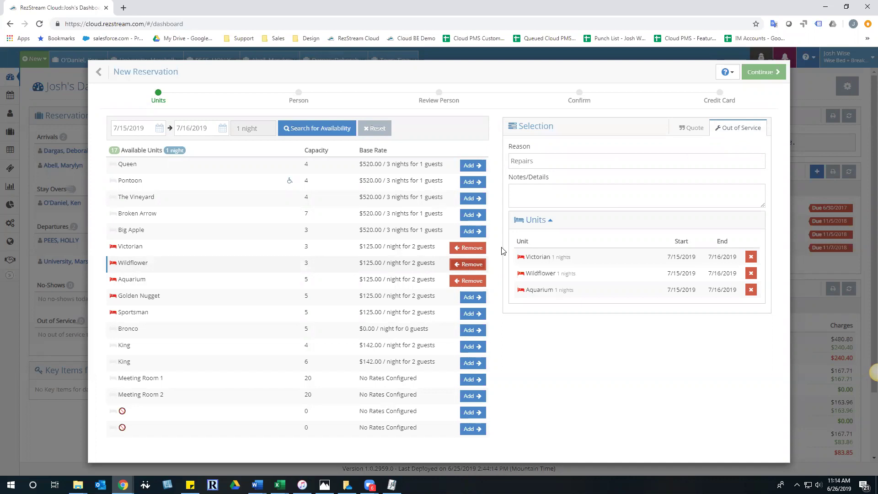
Remove Victorian and Wildflower from the selection and return to the quote for Aquarium
click(467, 248)
click(467, 264)
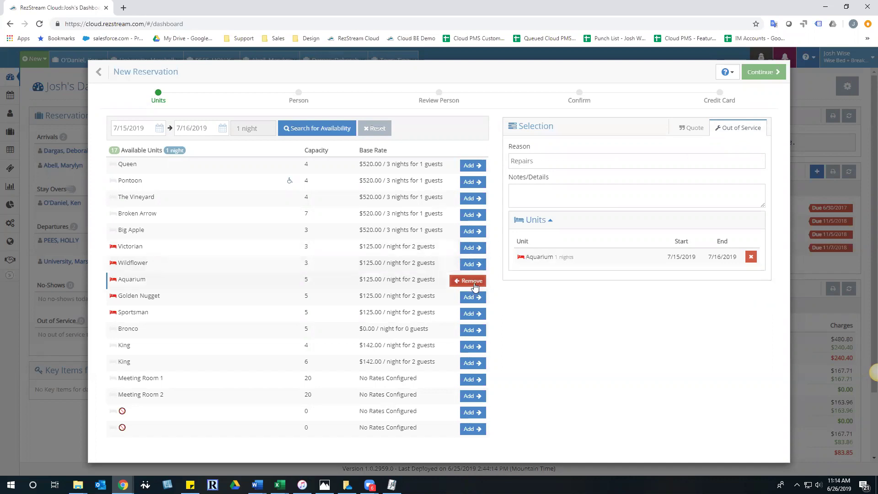
click(687, 132)
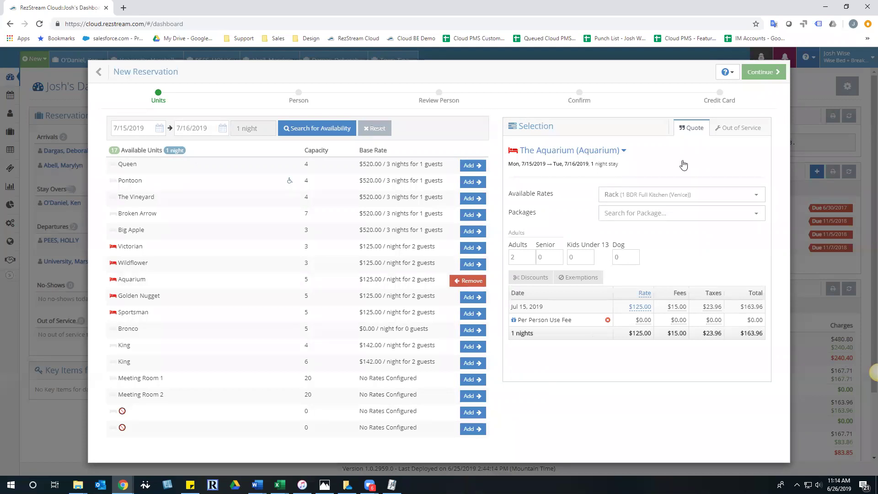
Review the rates and packages offered for Aquarium, keeping the Rack rate and adding no package
click(758, 196)
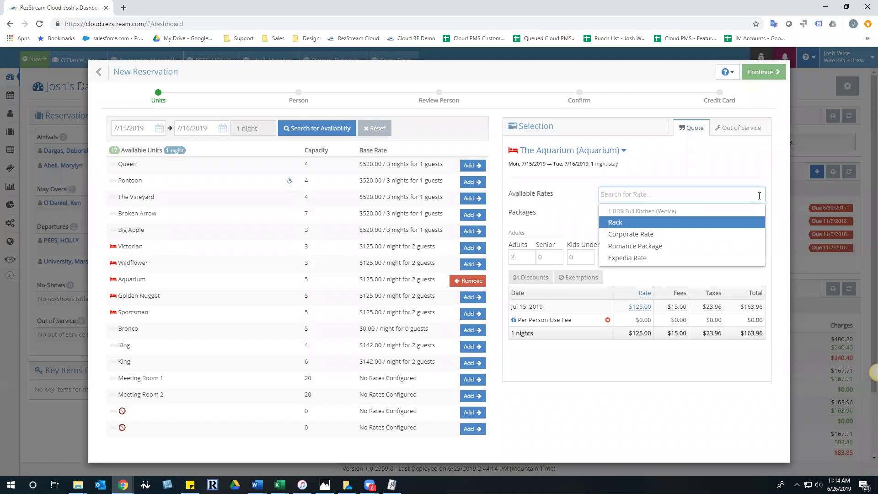
click(758, 222)
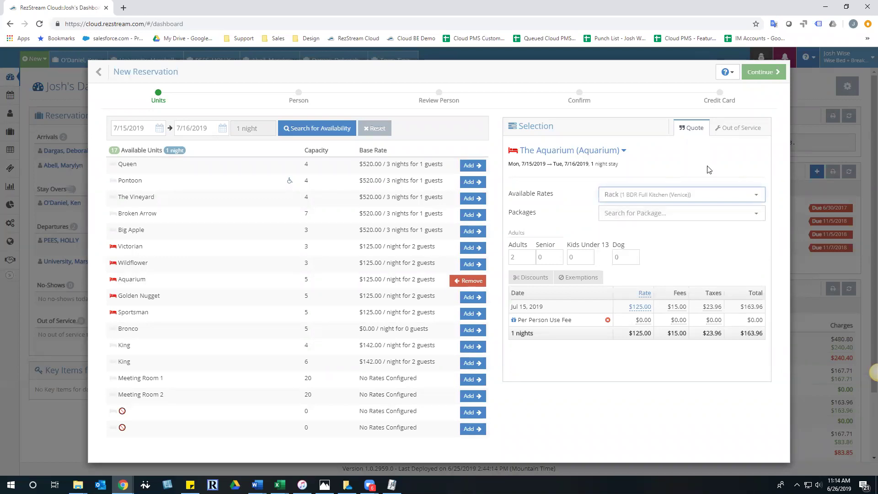
click(707, 213)
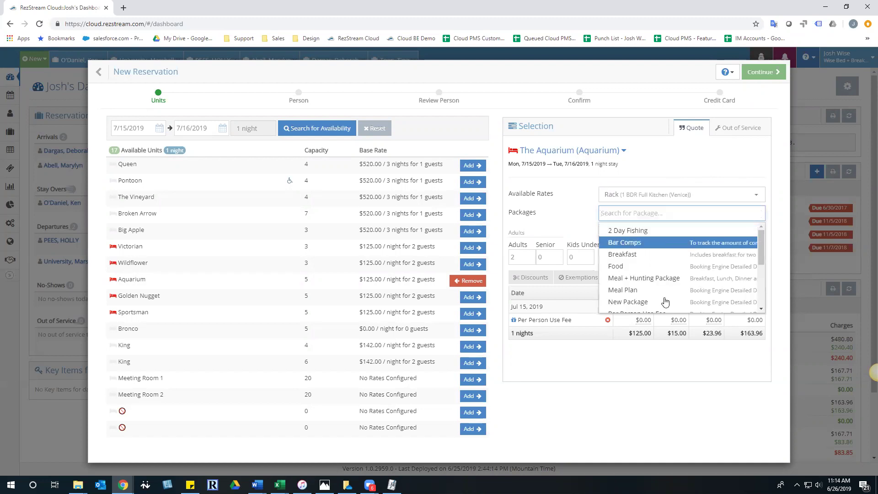
scroll(676, 284, down, 3)
scroll(677, 283, up, 3)
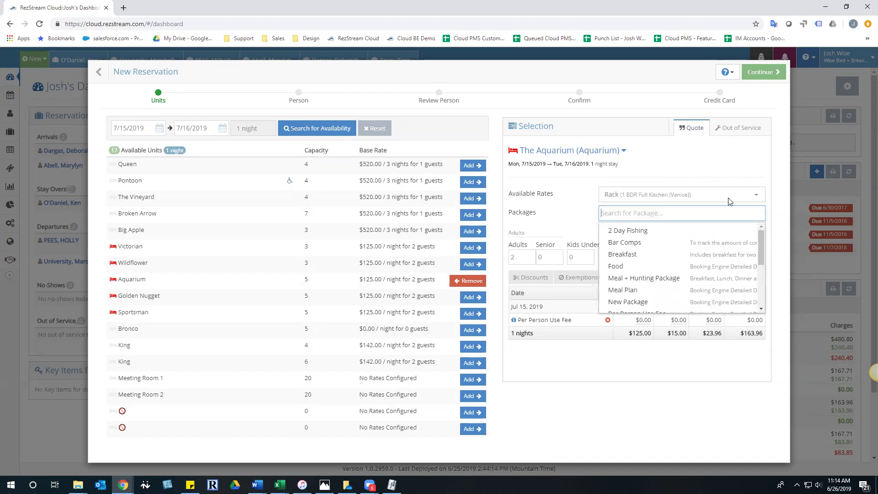
click(753, 163)
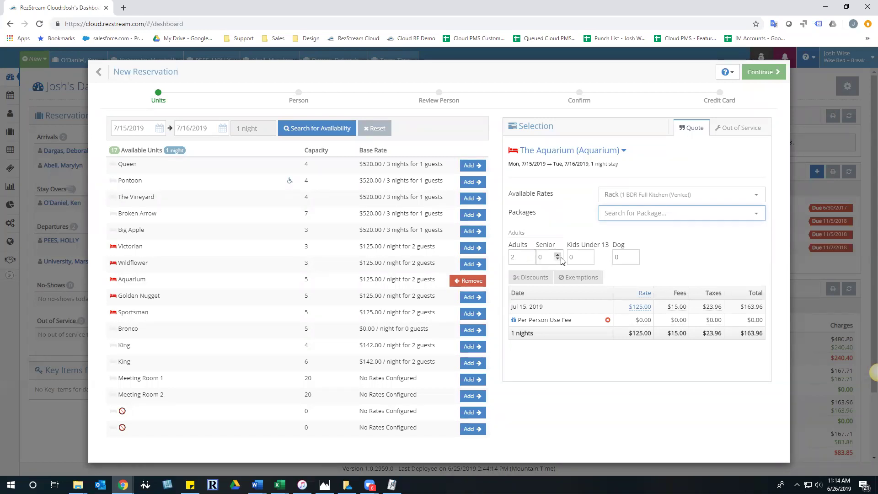
Expand the discount and tax exemption options of the Aquarium quote and proceed to choosing the guest
click(529, 283)
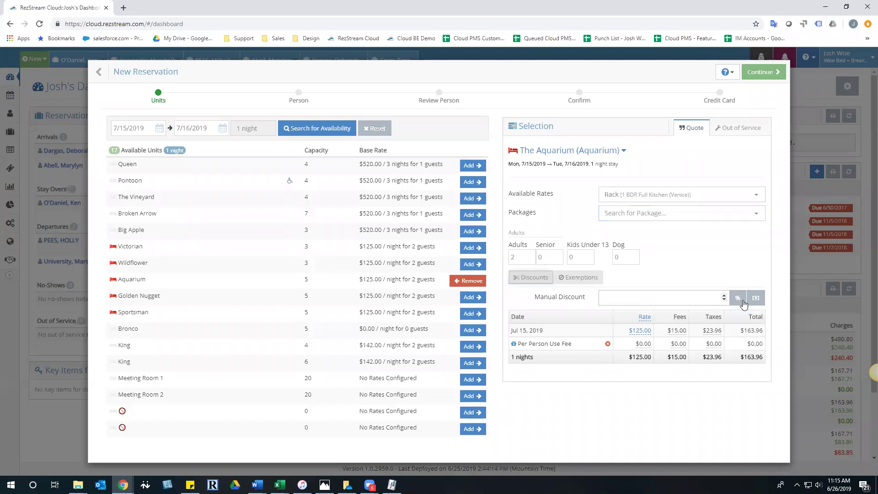
click(579, 280)
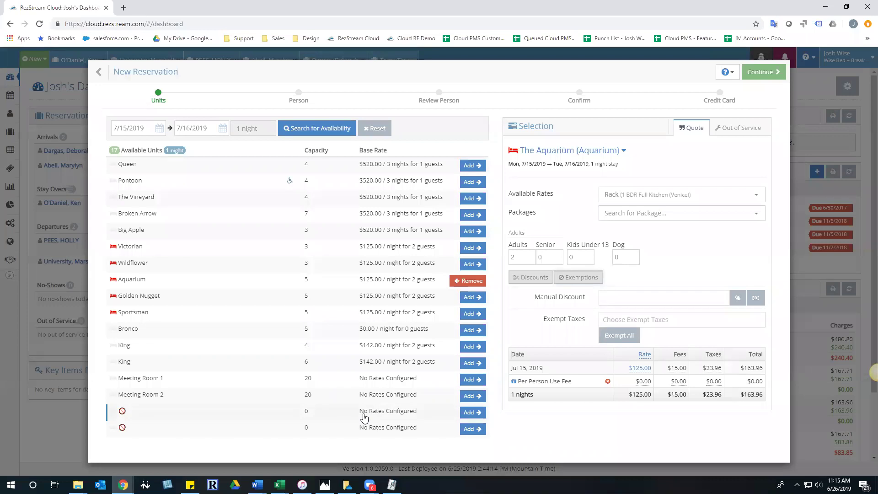
click(765, 73)
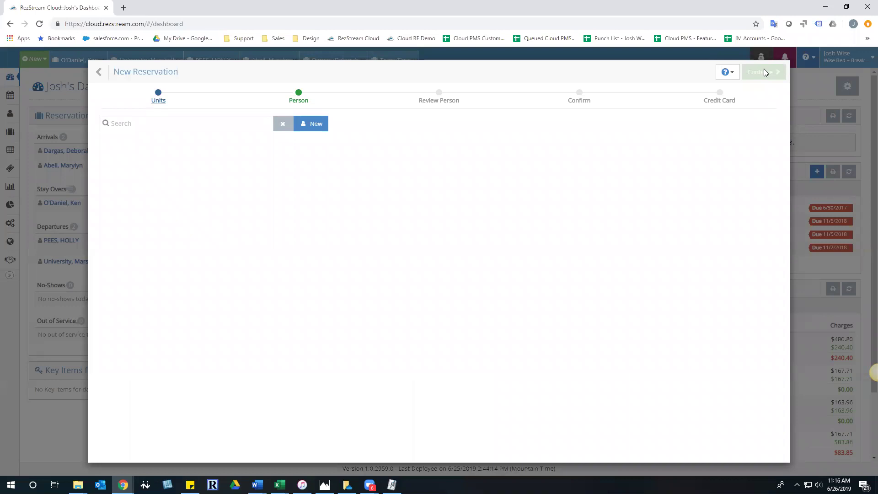
Search for the guest by full name and select the matching family record tagged Repeat Guest for the reservation
click(188, 127)
text(josh W)
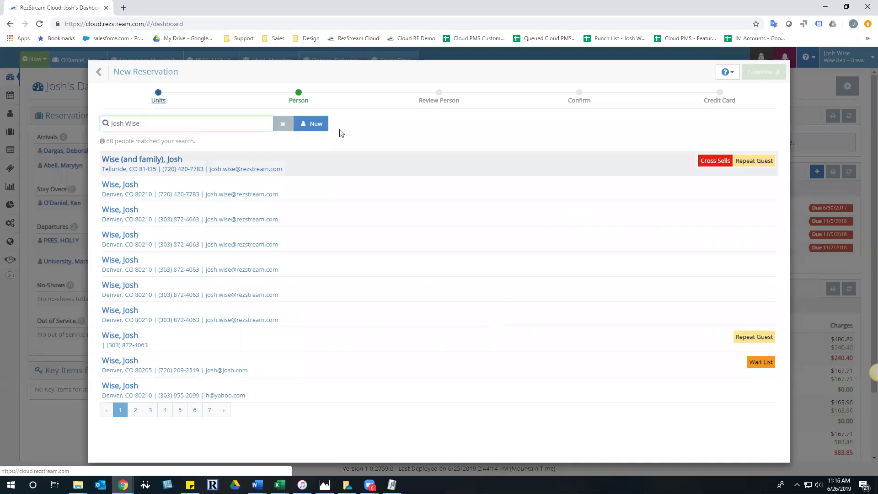
click(174, 167)
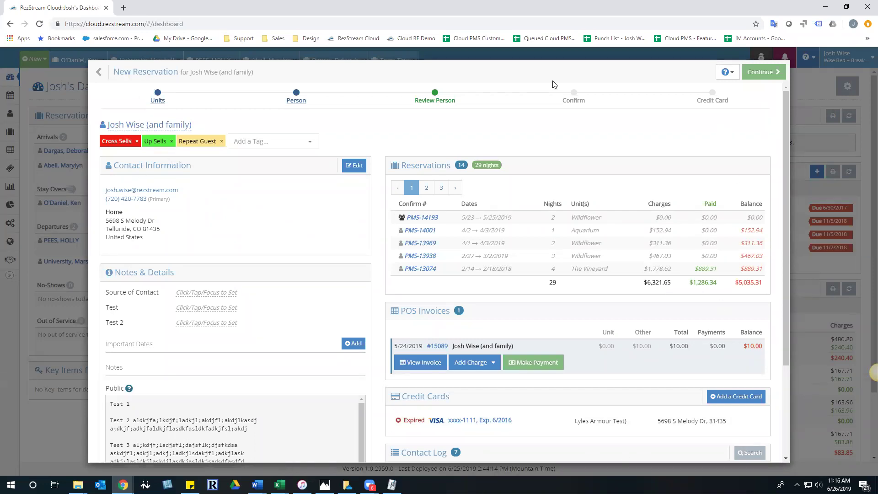
Review the guest's profile and history, book the reservation without confirmation and close it
scroll(255, 388, down, 3)
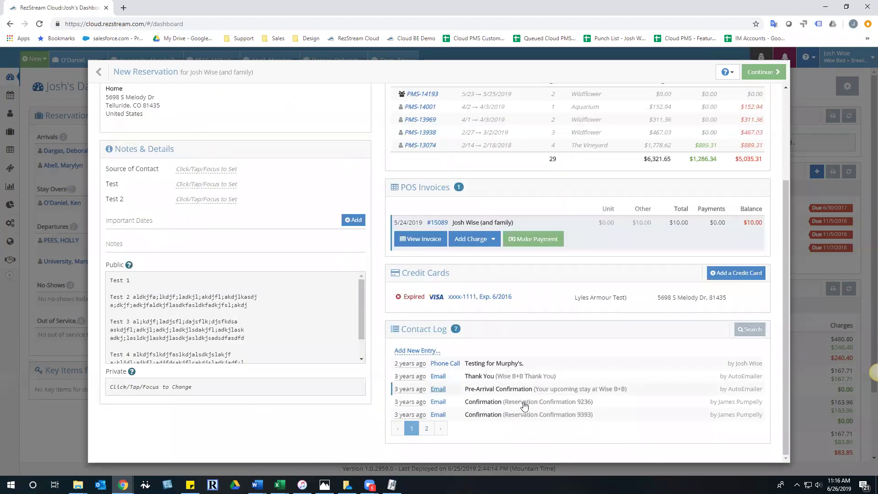
scroll(524, 405, up, 3)
click(763, 72)
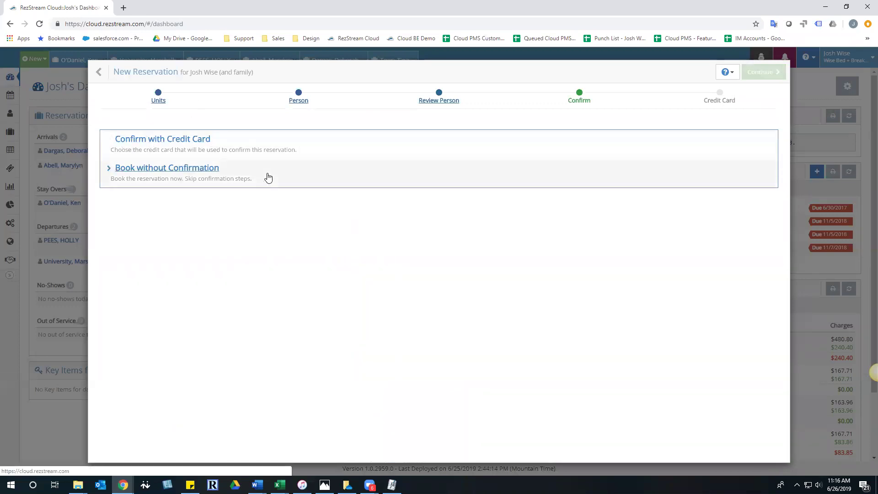
click(188, 172)
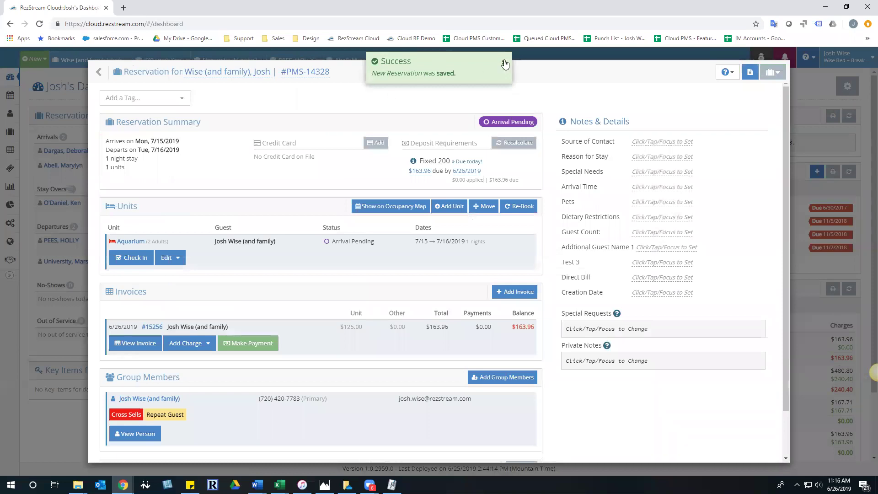
click(151, 72)
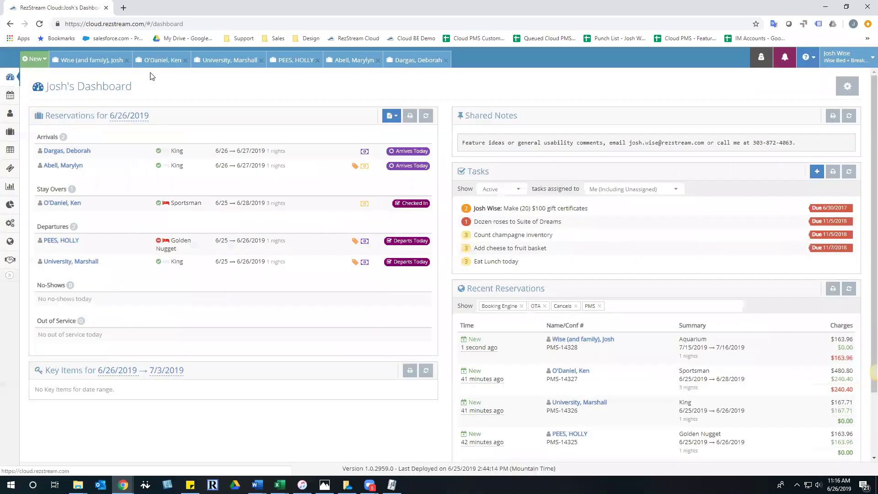
View the new Aquarium reservation on the Occupancy Map in mid-July and return the map to today
click(5, 99)
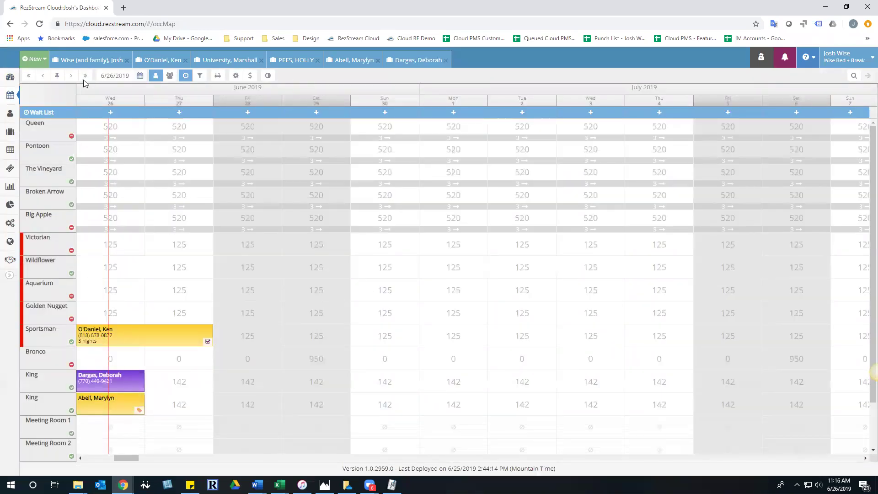
click(84, 76)
click(85, 76)
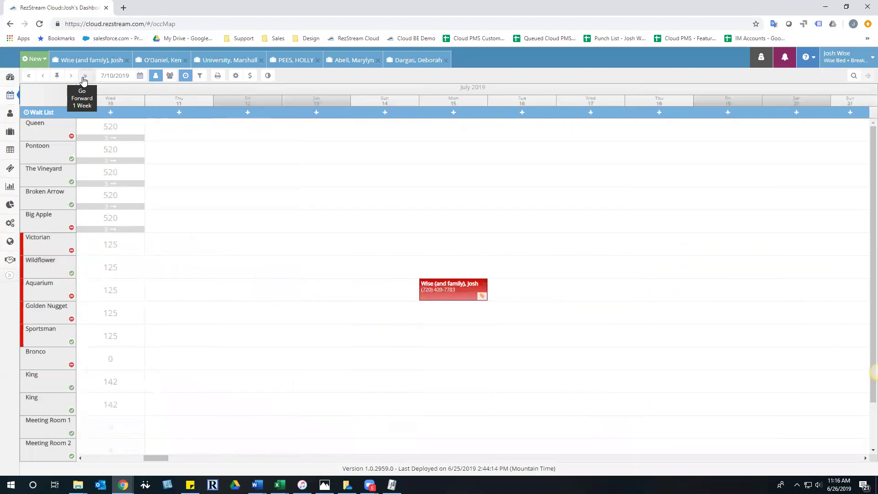
click(84, 77)
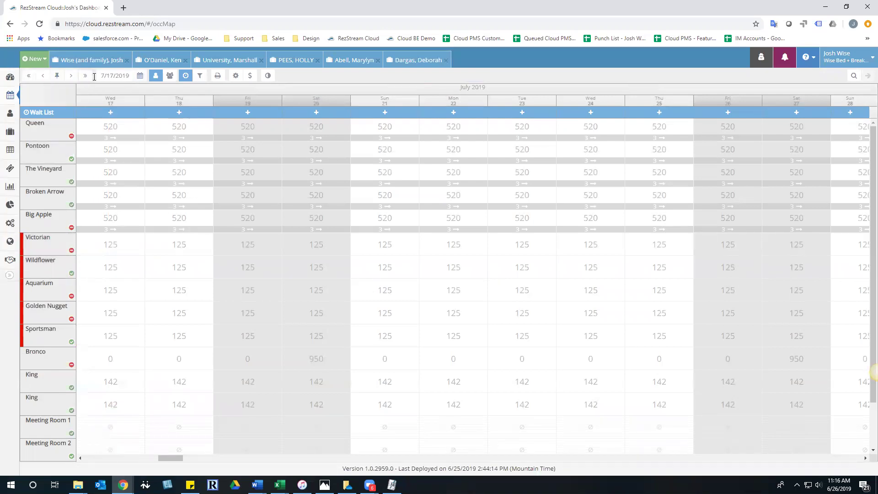
click(57, 75)
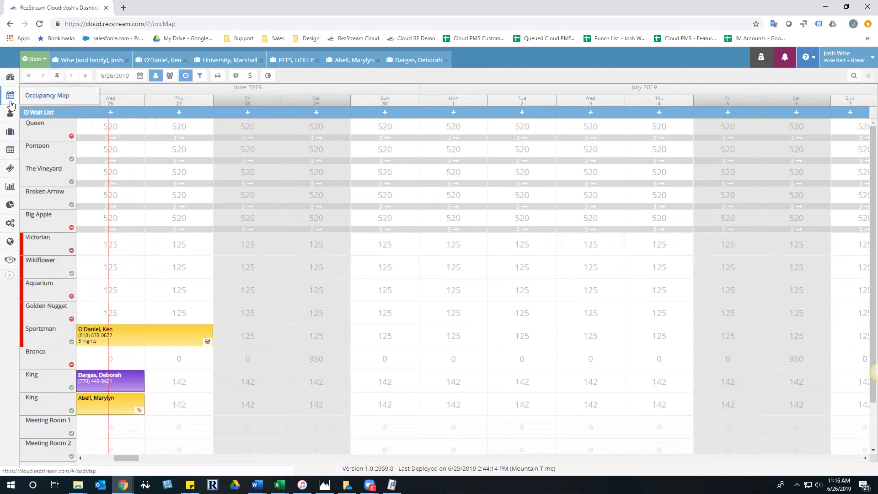
Open the People list and clear its name search to list everyone
click(10, 152)
click(10, 113)
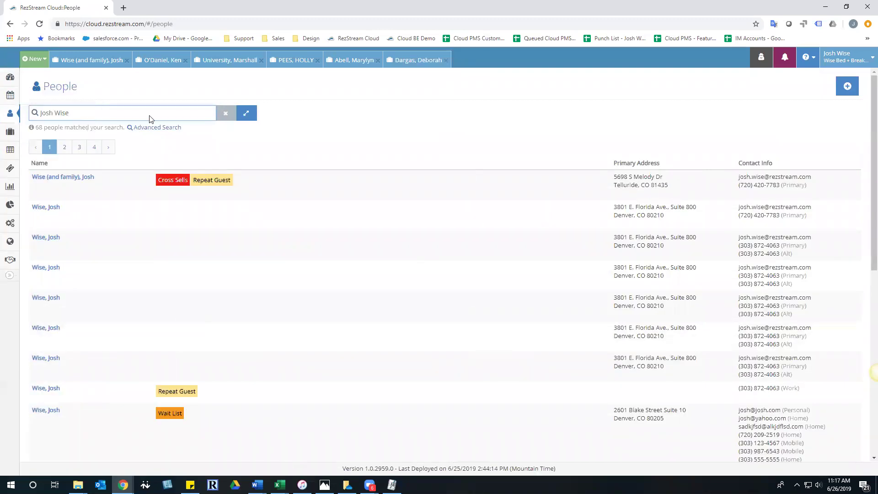
click(225, 112)
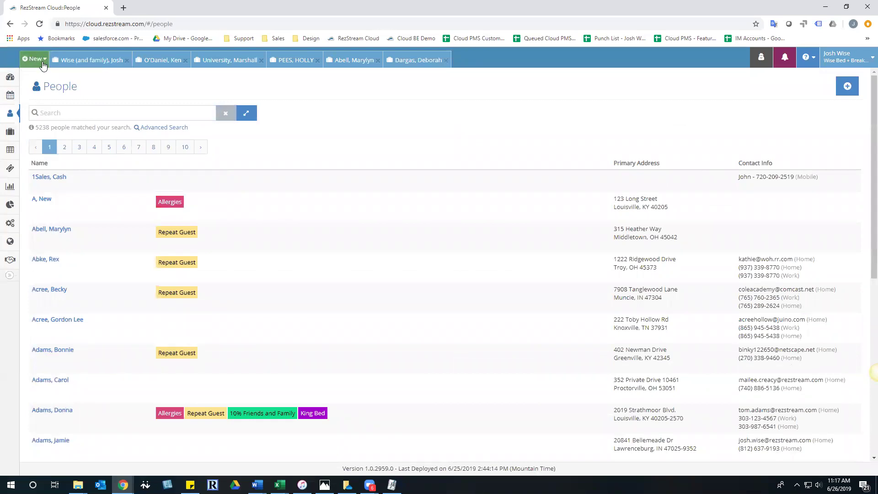
Start another reservation for 6/26/2019 to 6/28/2019 and search for available units
click(42, 62)
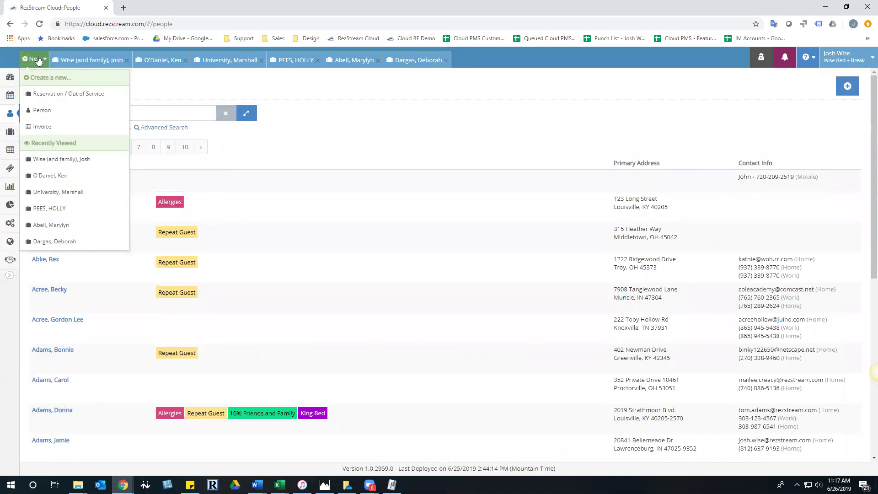
click(62, 94)
click(160, 128)
click(184, 252)
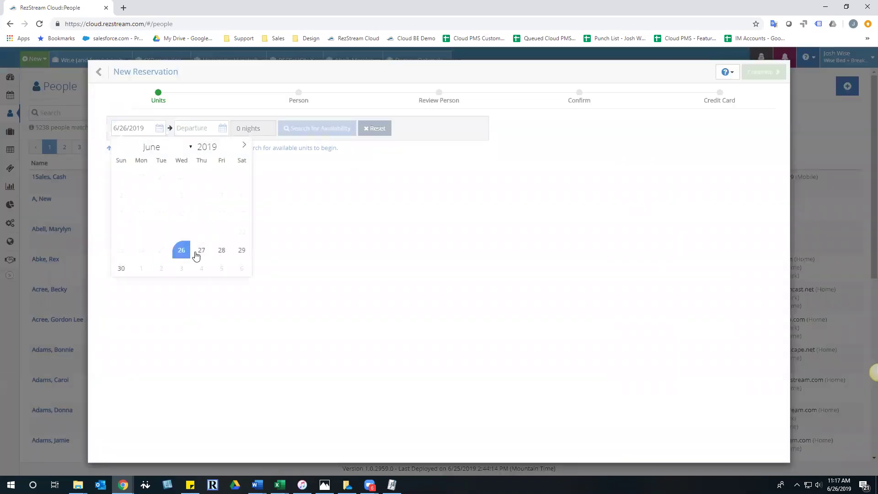
click(222, 251)
click(328, 132)
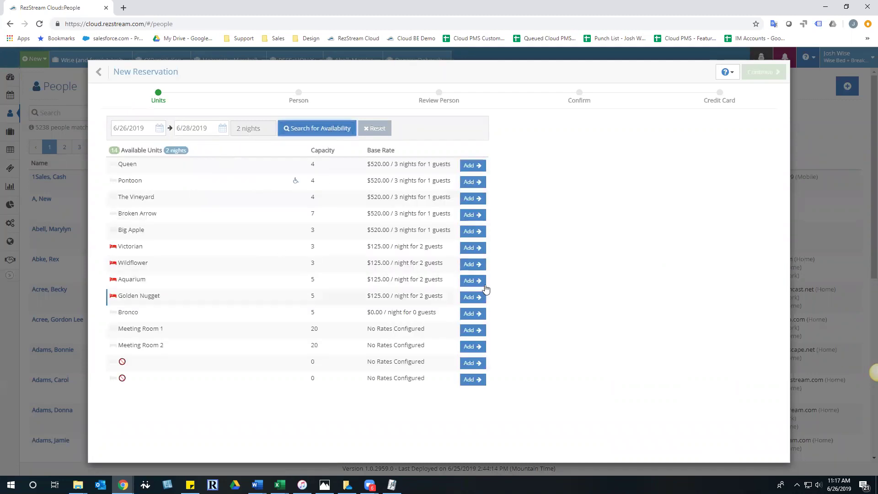
Add Big Apple and Broken Arrow to the selection and proceed to choosing the guest
click(472, 231)
click(475, 214)
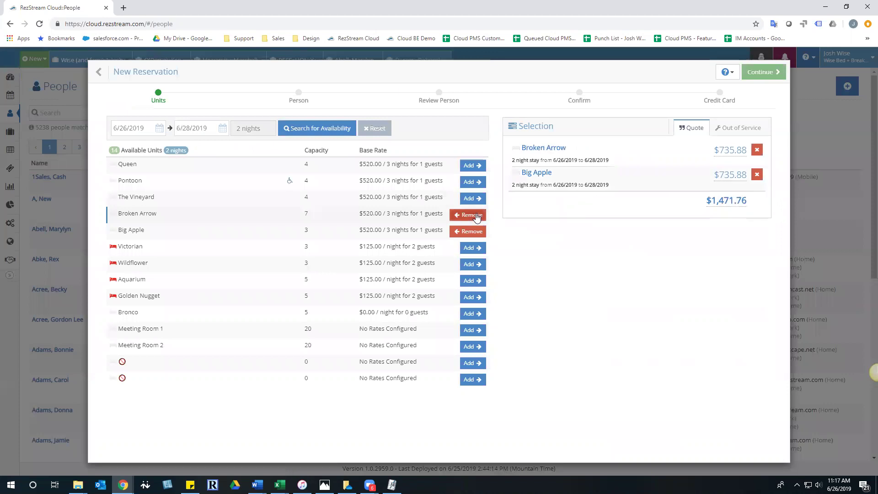
click(765, 72)
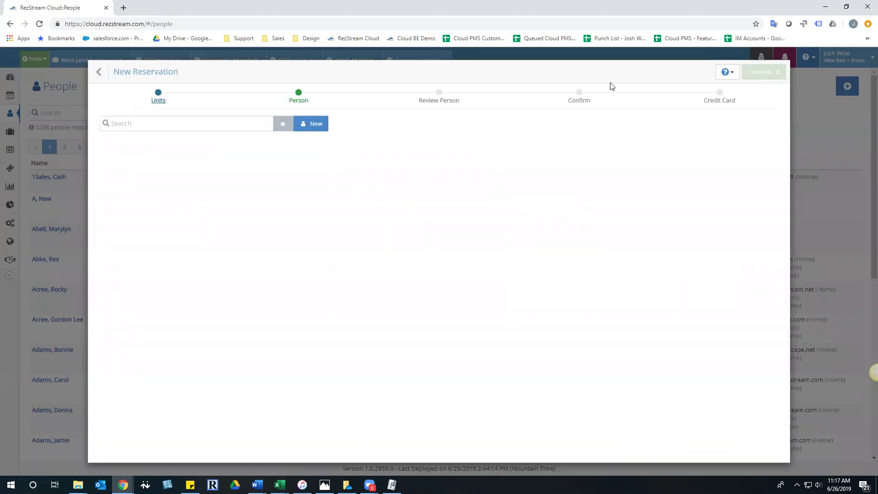
Select the existing test guest, book the two-unit reservation without confirmation, and close its details
click(128, 128)
text(Test)
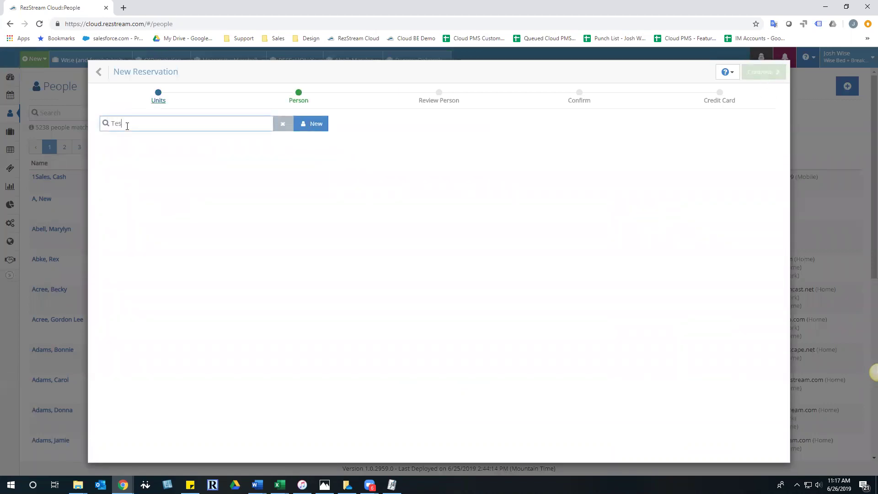
click(123, 158)
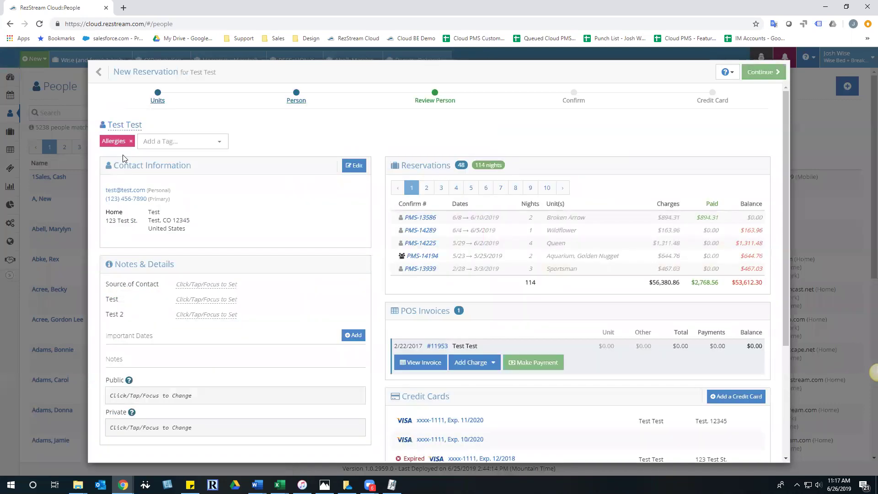
click(764, 73)
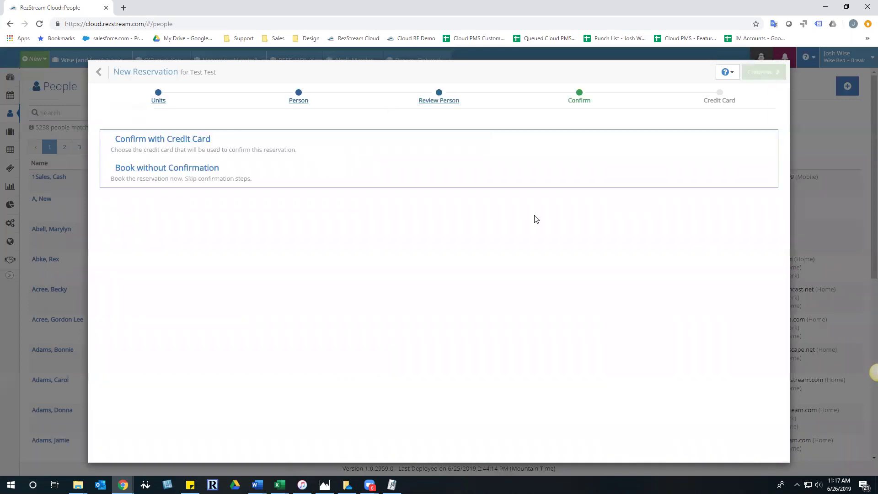
click(187, 174)
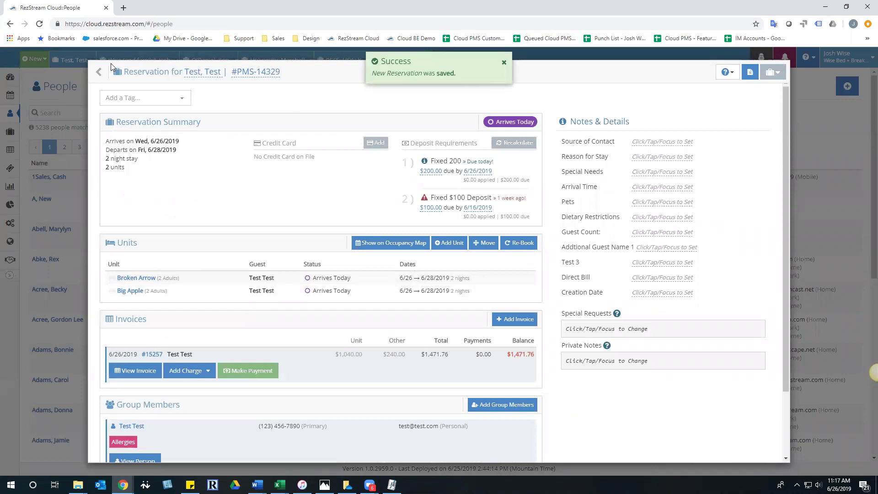
click(154, 71)
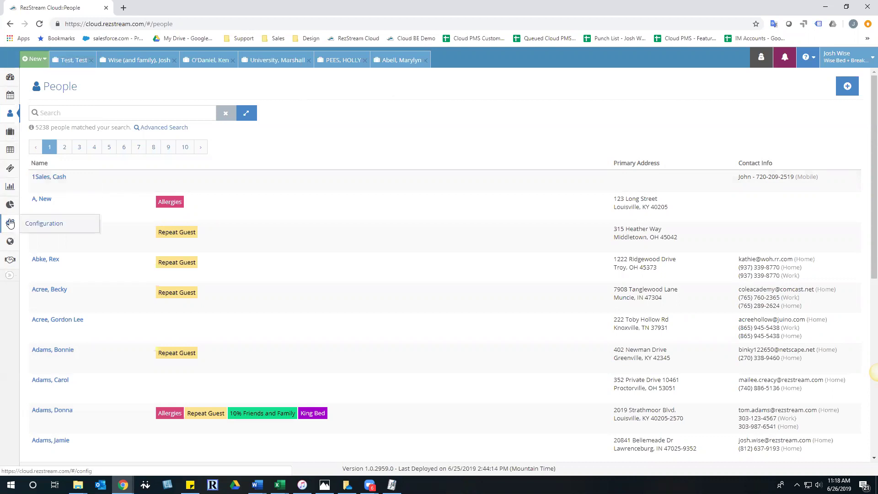
Open the Unit Revenue By Unit report from the Revenue group and examine its Occupancy column
click(8, 188)
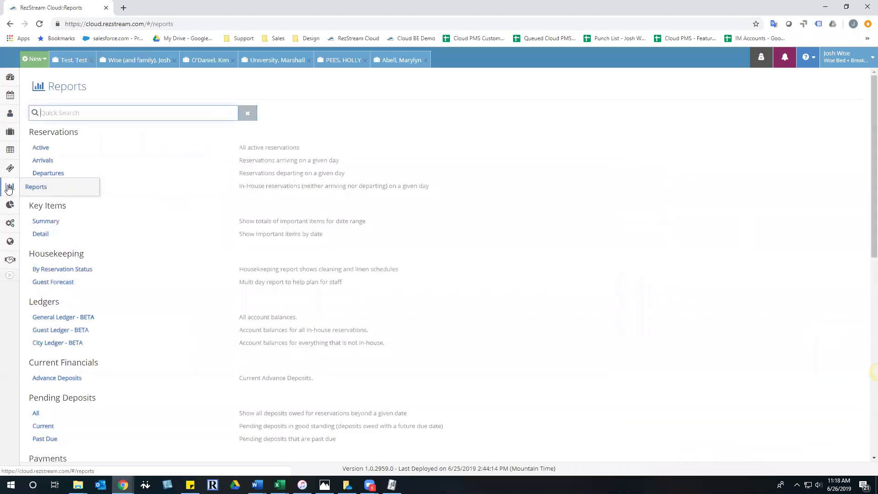
scroll(91, 143, down, 2)
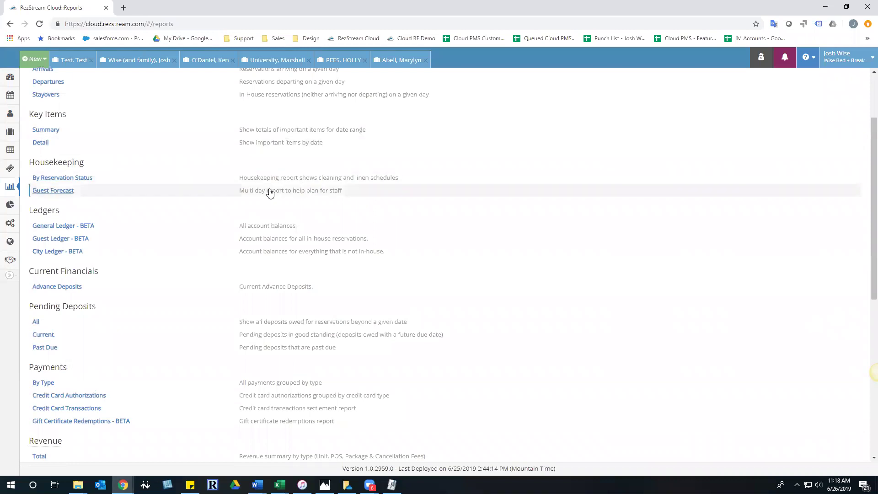
scroll(206, 121, down, 3)
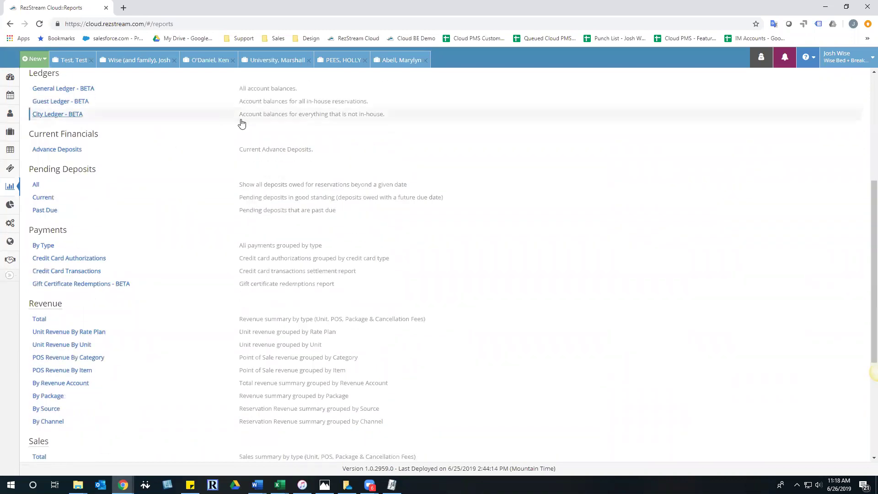
scroll(275, 165, down, 1)
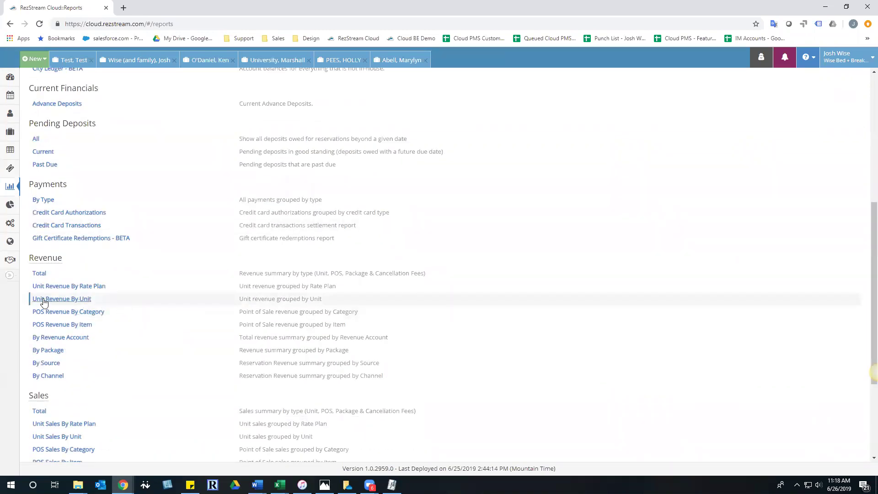
click(72, 302)
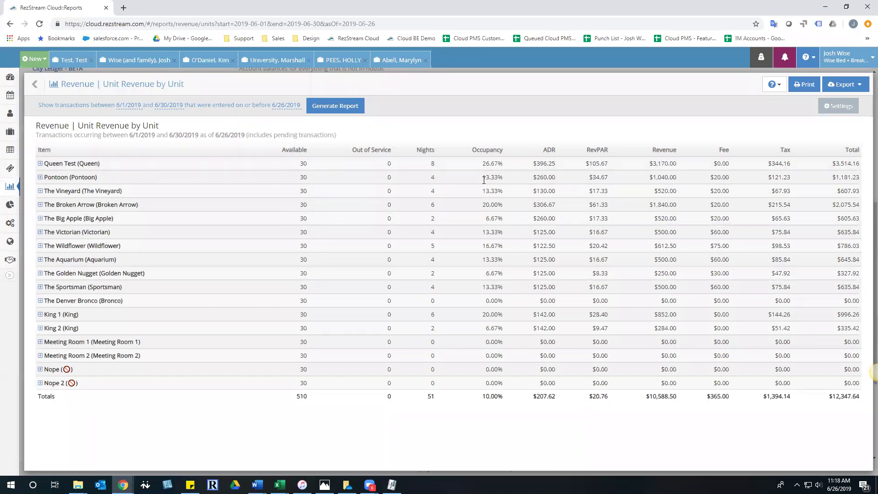
drag(471, 150, 516, 154)
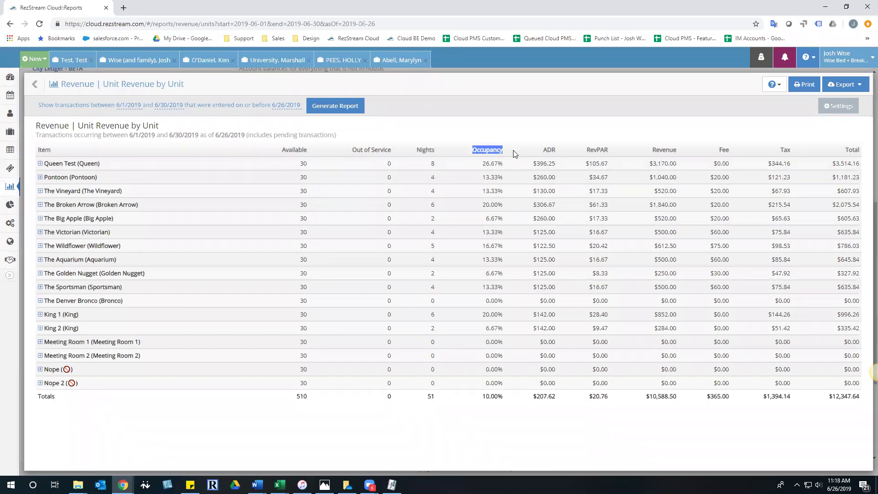
click(491, 423)
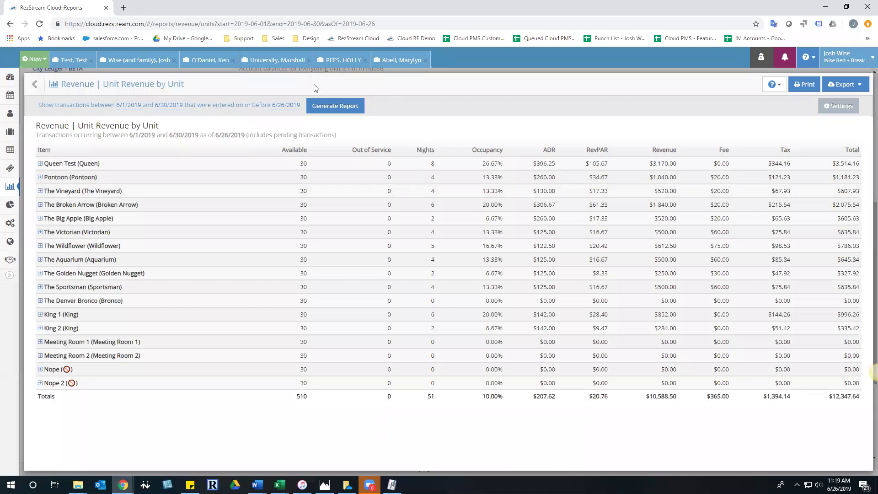
Examine the revenue report's date criteria, then return to the reports list and look over the remaining Revenue and Sales reports
click(309, 105)
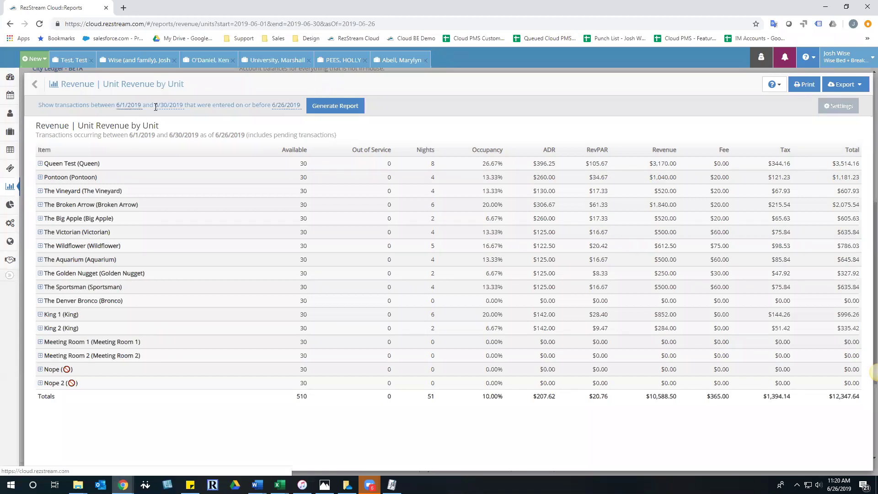
click(285, 109)
click(293, 90)
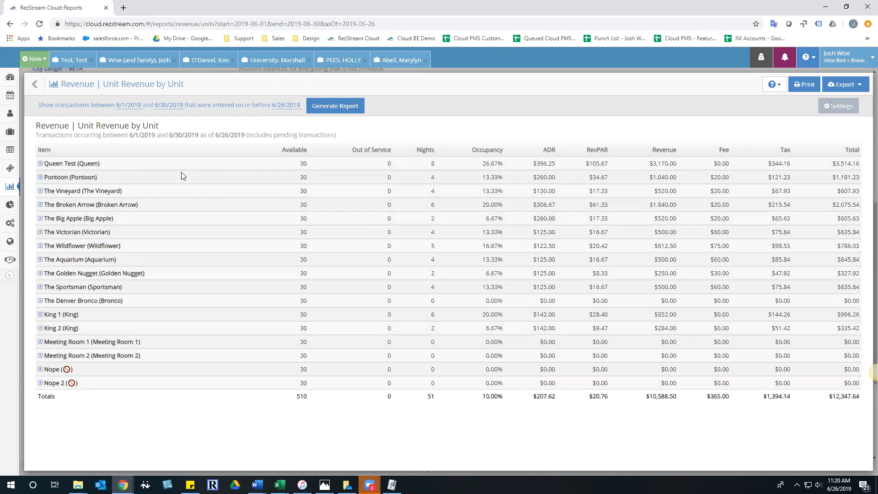
click(10, 186)
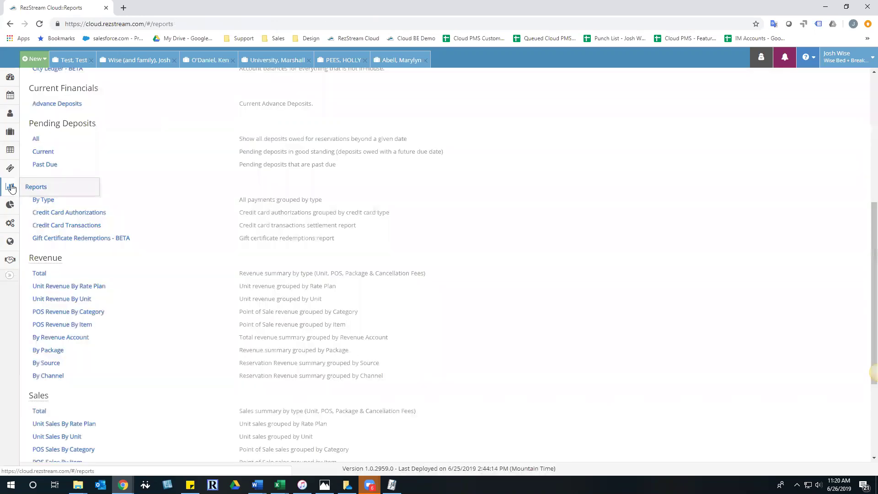
scroll(159, 268, down, 1)
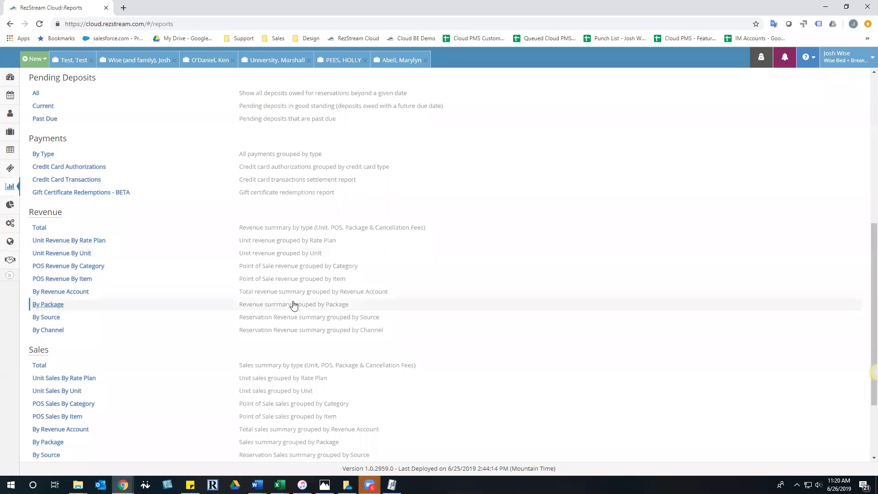
Return to the dashboard, view the forum for submitting and voting on ideas, and close it
click(11, 81)
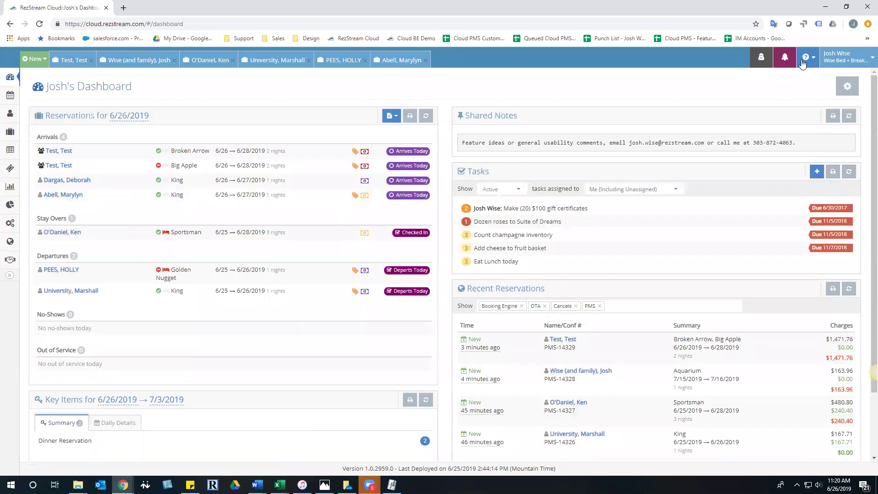
click(805, 58)
click(805, 58)
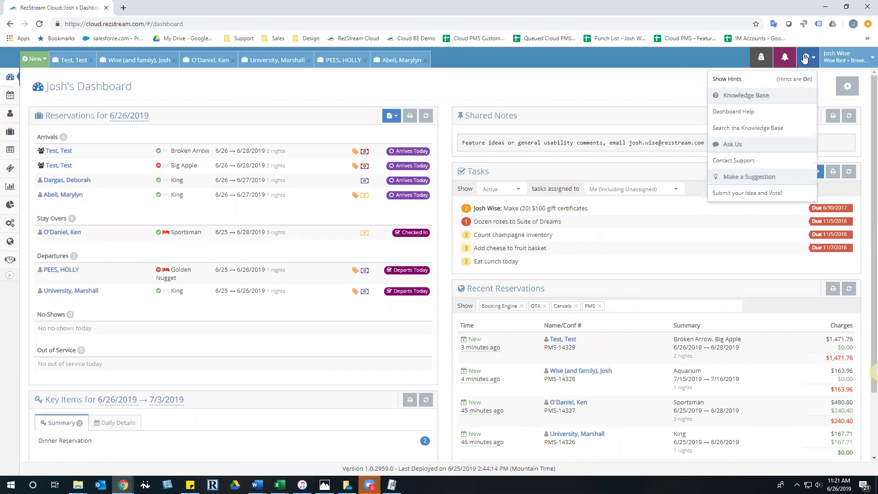
click(748, 193)
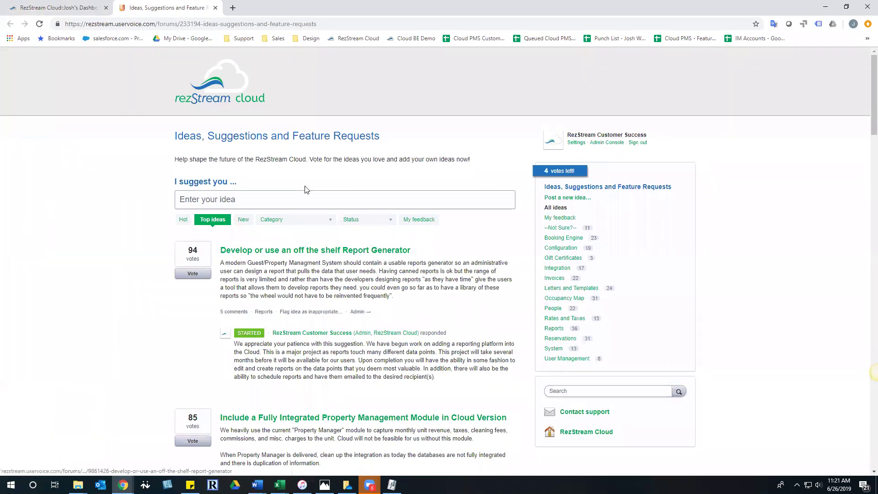
click(215, 8)
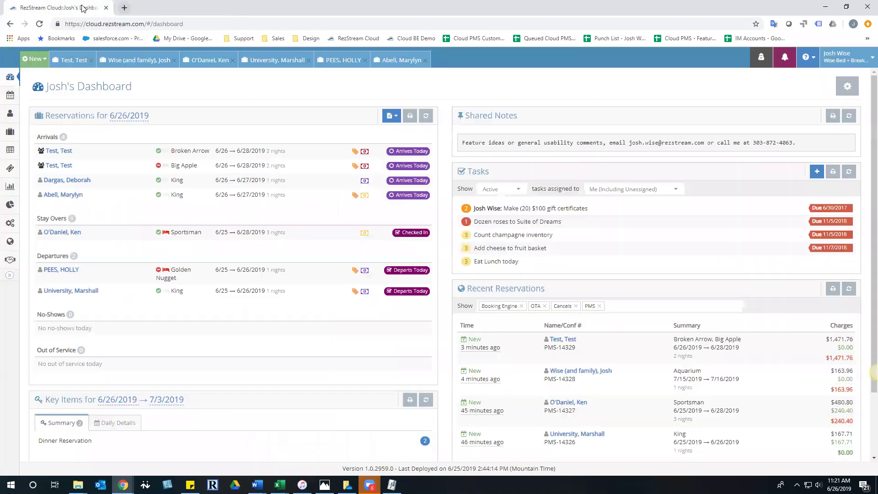
View the new features, cloud updates and usability webinars in News & Updates, then close it
click(784, 60)
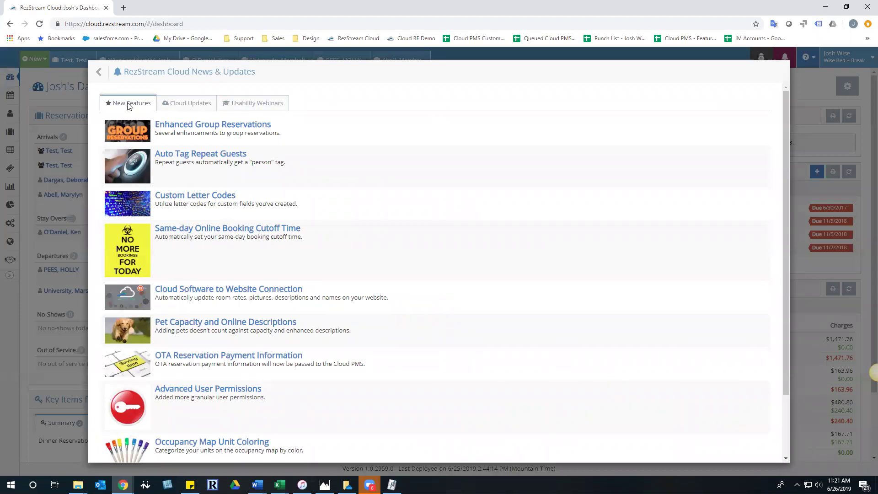
click(197, 107)
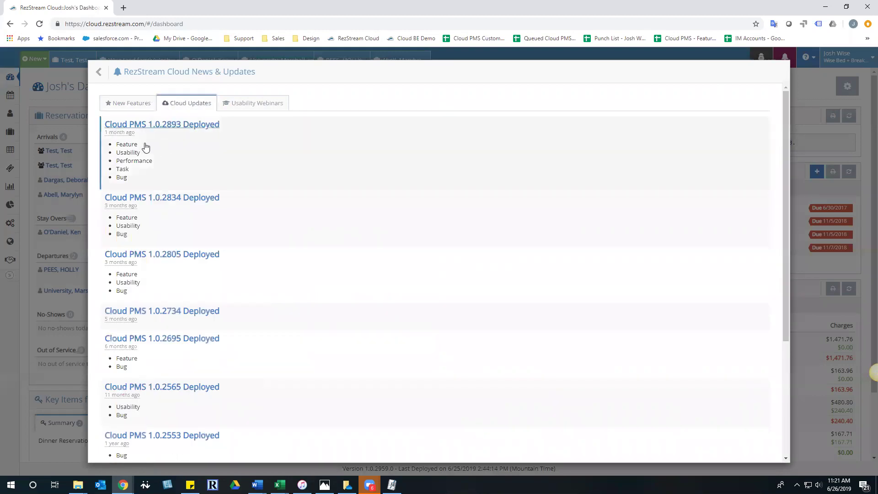
click(262, 102)
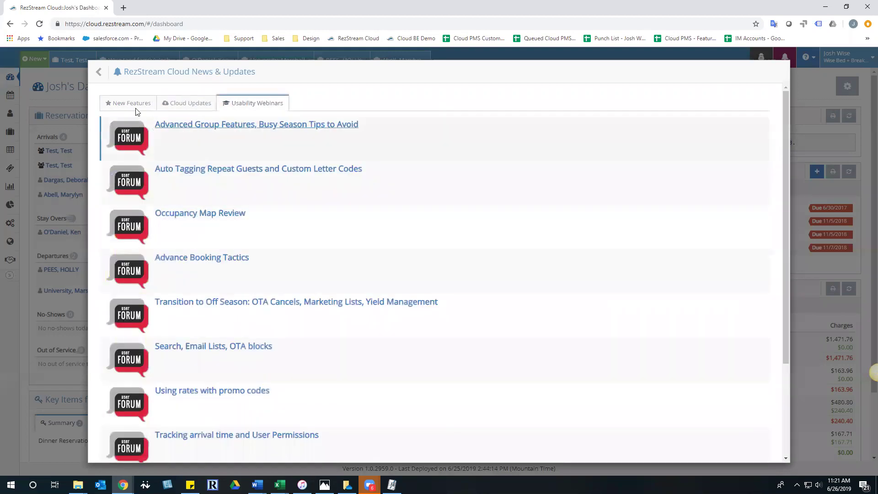
click(160, 75)
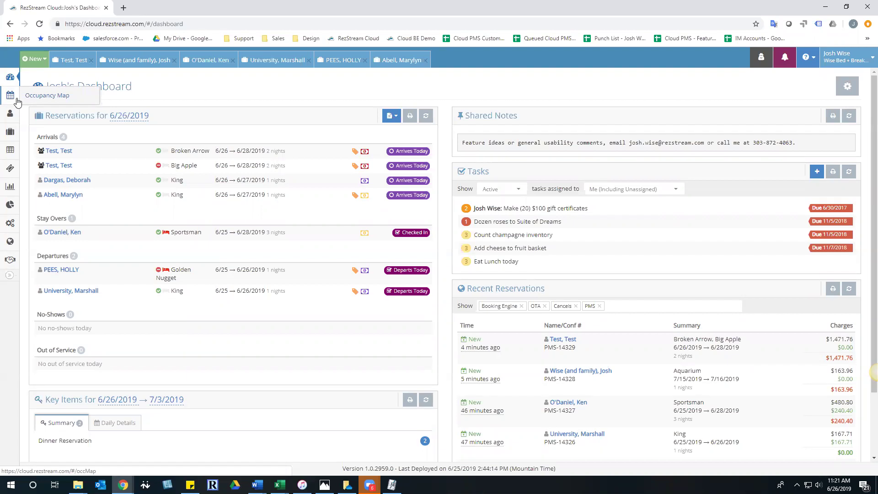
Start a new reservation for 8/12/2019 to 8/14/2019 and search for available units
click(35, 61)
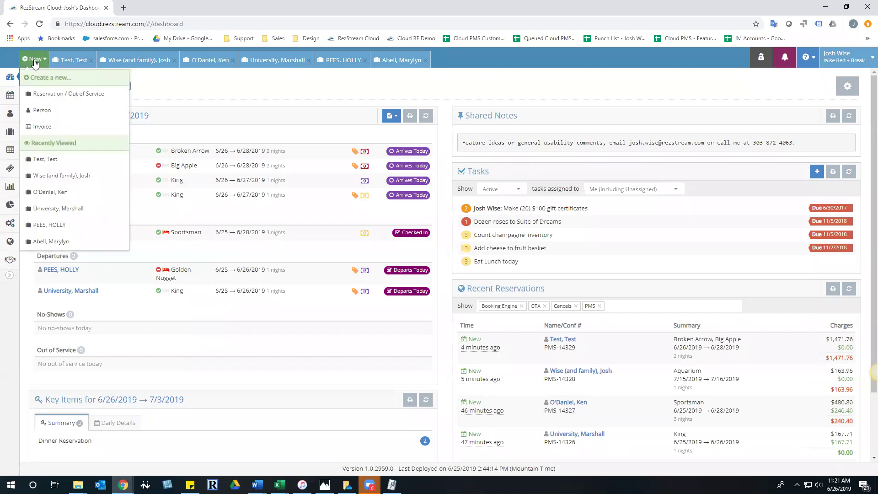
click(64, 94)
click(159, 128)
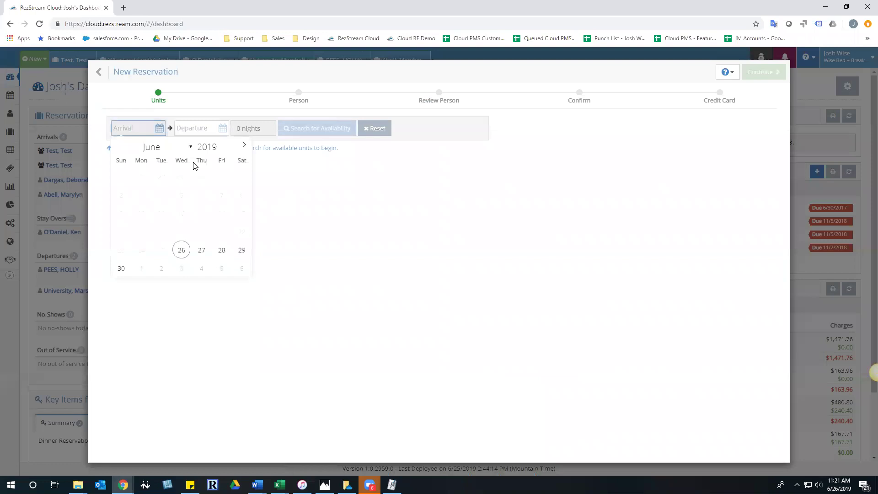
click(240, 146)
click(240, 145)
click(146, 215)
click(183, 215)
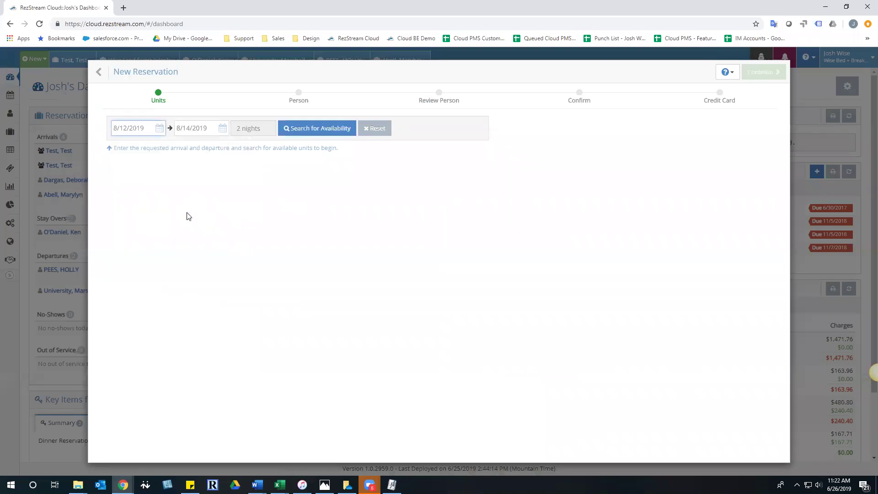
click(326, 130)
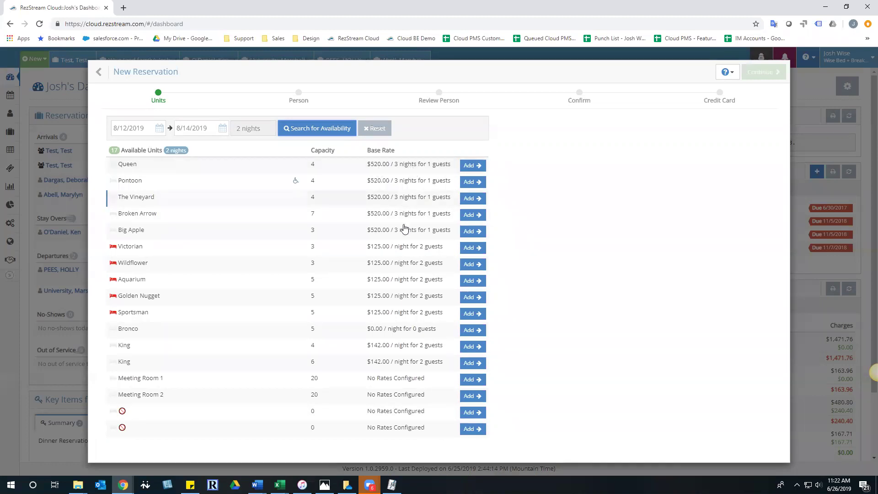
Try adding and removing Victorian, Wildflower and Aquarium in the selection, leaving only Victorian selected
click(471, 247)
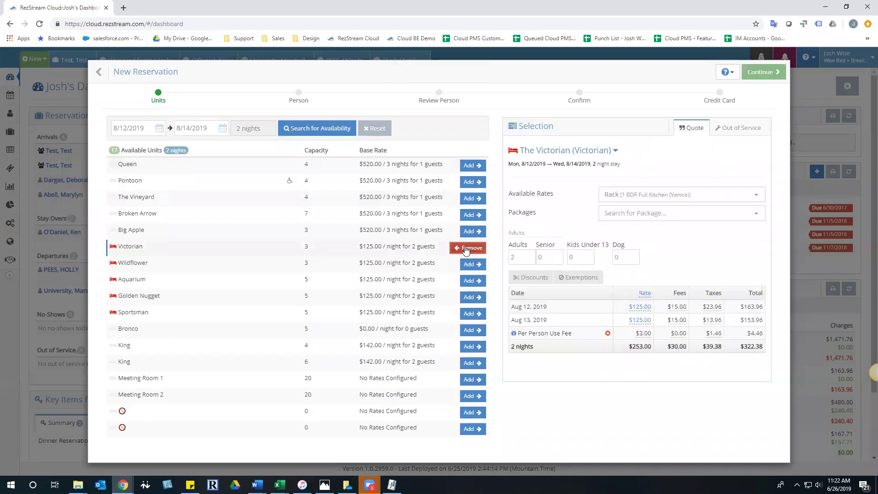
click(474, 251)
click(474, 251)
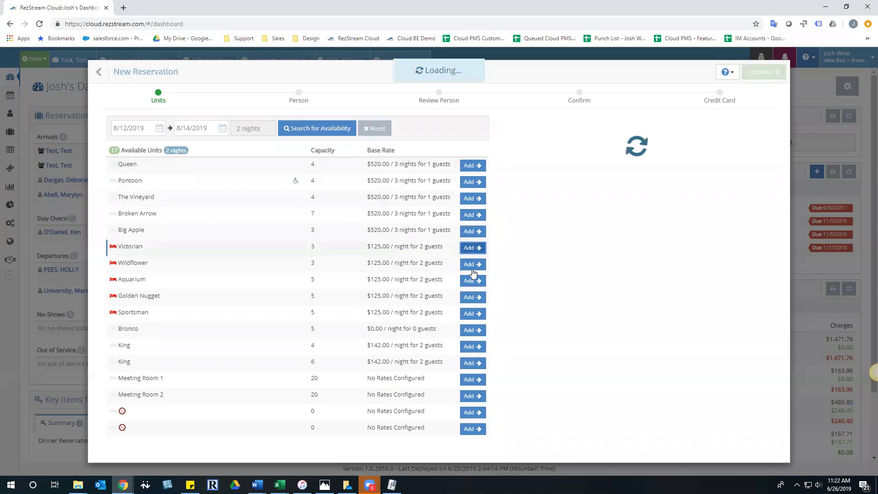
click(472, 265)
click(471, 283)
click(471, 280)
click(473, 264)
click(475, 248)
click(474, 248)
View the out-of-service option for Victorian, switch back to its quote, and close the reservation without booking
click(754, 129)
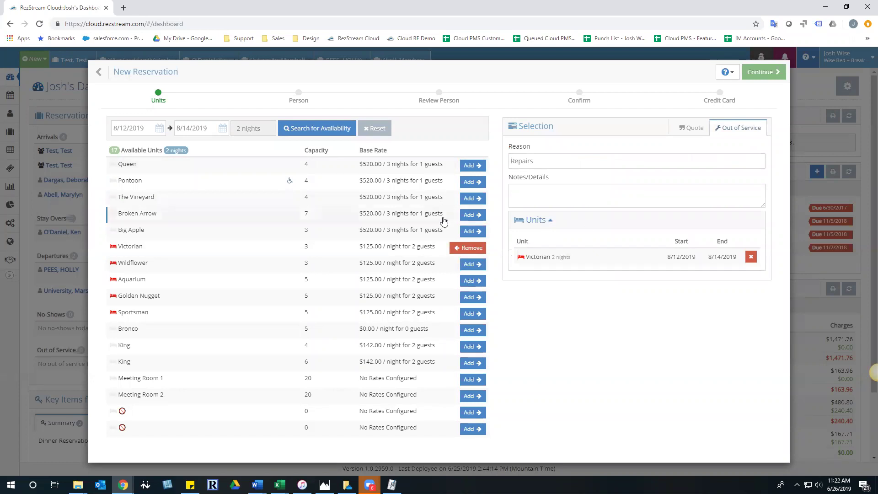
click(686, 128)
click(772, 73)
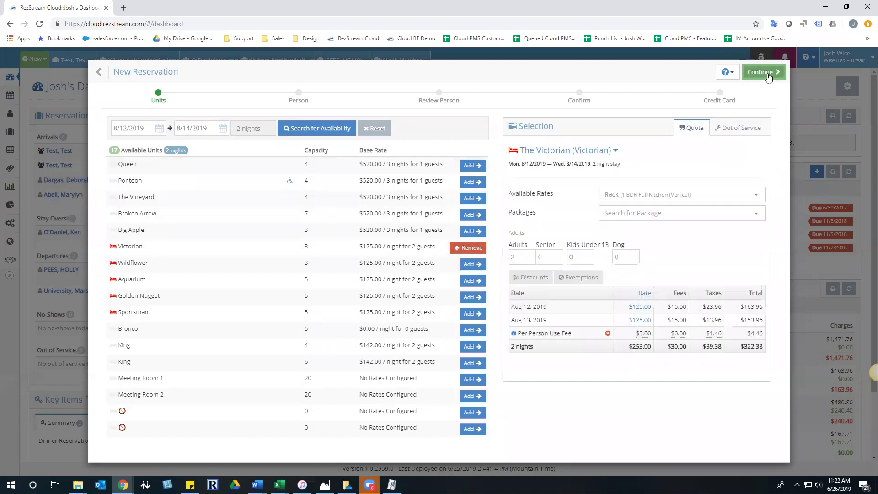
mouse_move(121, 76)
click(155, 74)
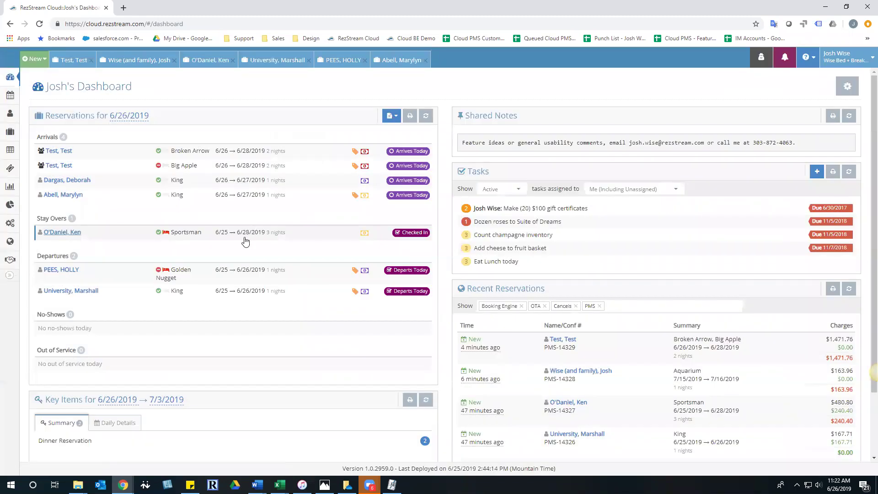
Reopen the Unit Revenue By Unit report for another look and return to the dashboard
click(9, 188)
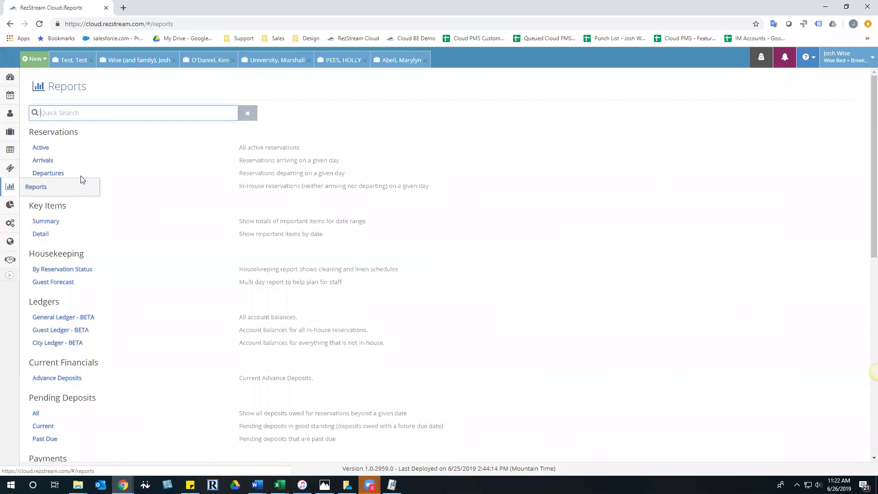
scroll(117, 251, down, 5)
scroll(118, 252, down, 1)
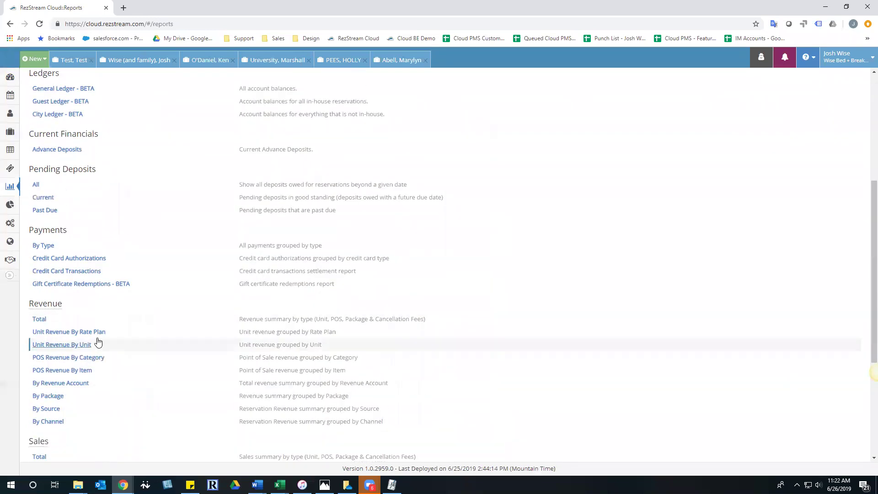
click(89, 343)
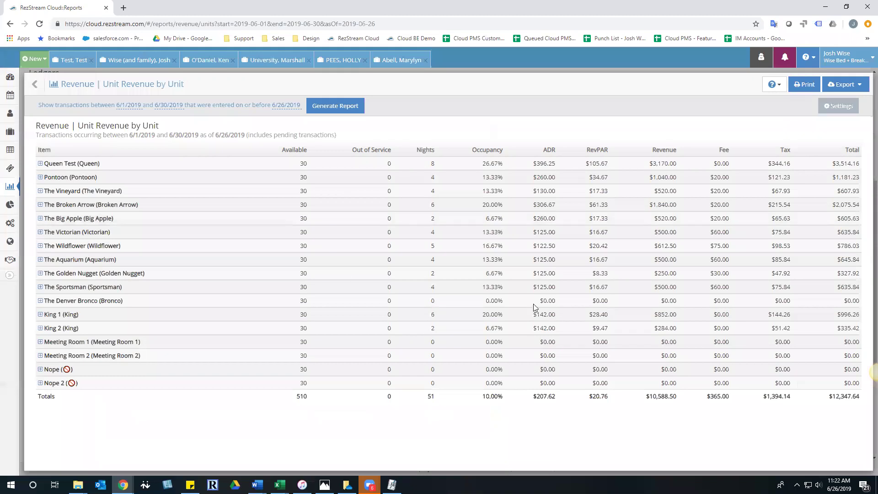
click(10, 77)
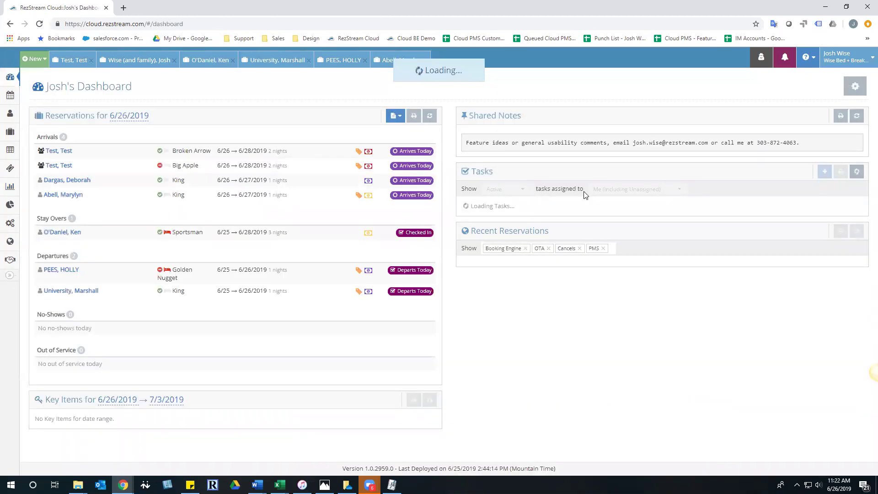